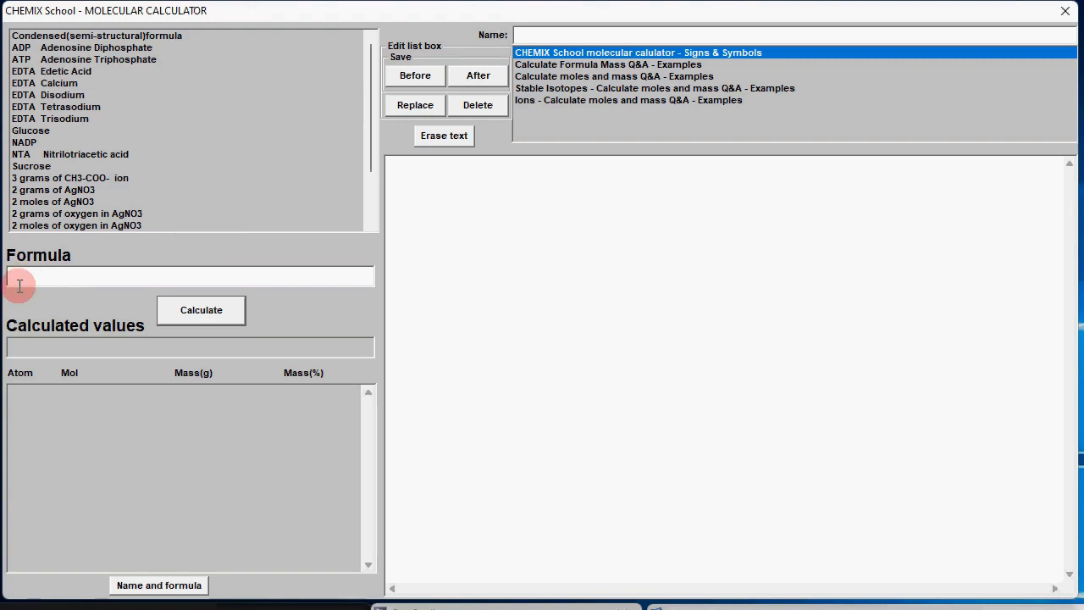
# Calculate the formula mass of H2O and highlight the calculated mass and the per-atom breakdown
pyautogui.click(19, 286)
pyautogui.write('H2O')
pyautogui.click(206, 310)
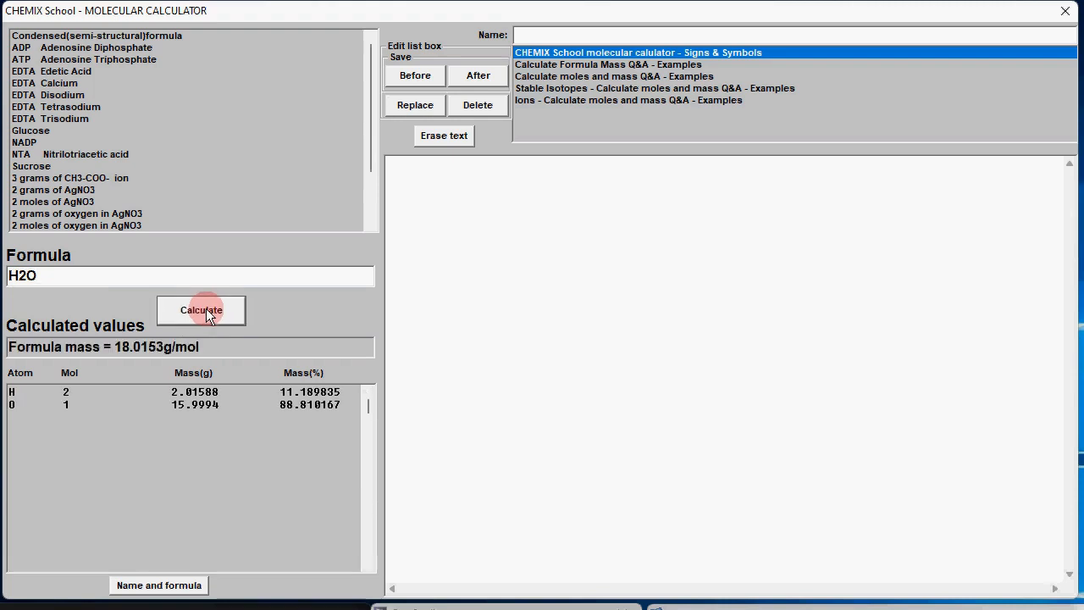
pyautogui.moveTo(211, 347); pyautogui.dragTo(5, 347)
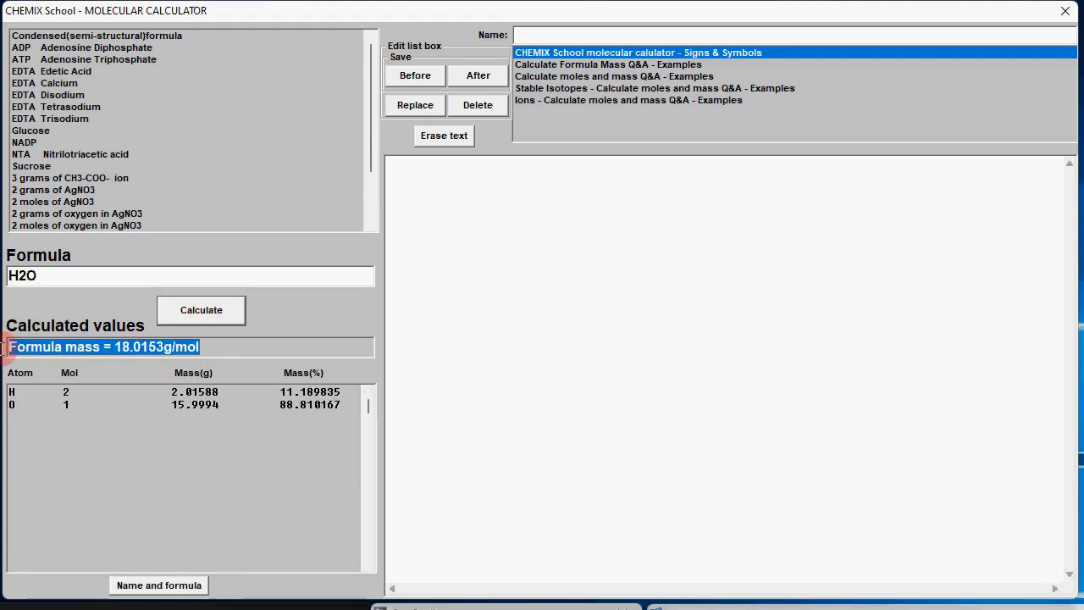
pyautogui.click(224, 348)
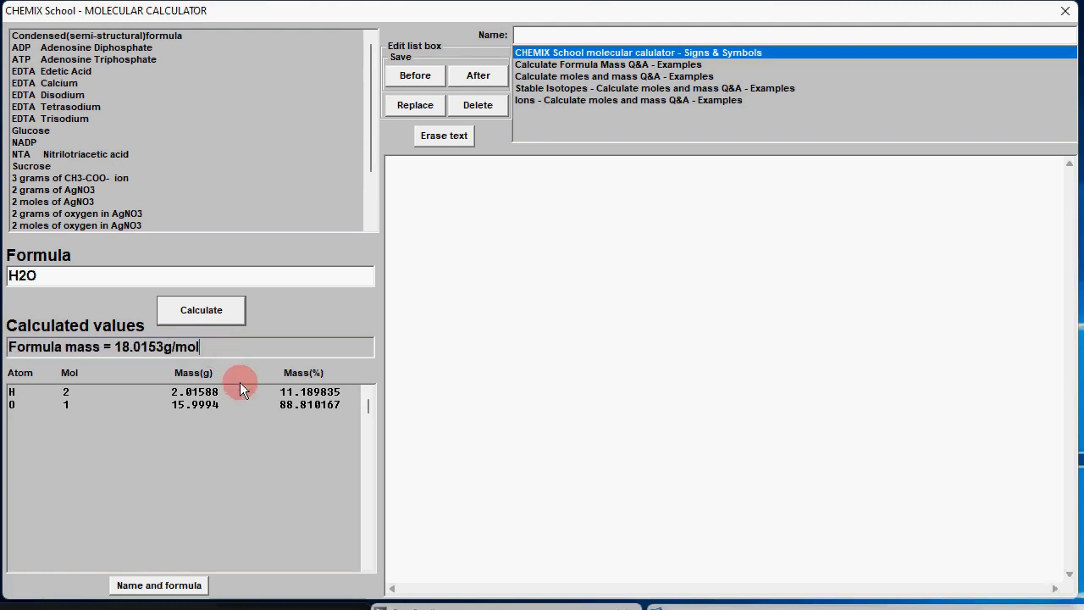
pyautogui.moveTo(341, 404); pyautogui.dragTo(2, 392)
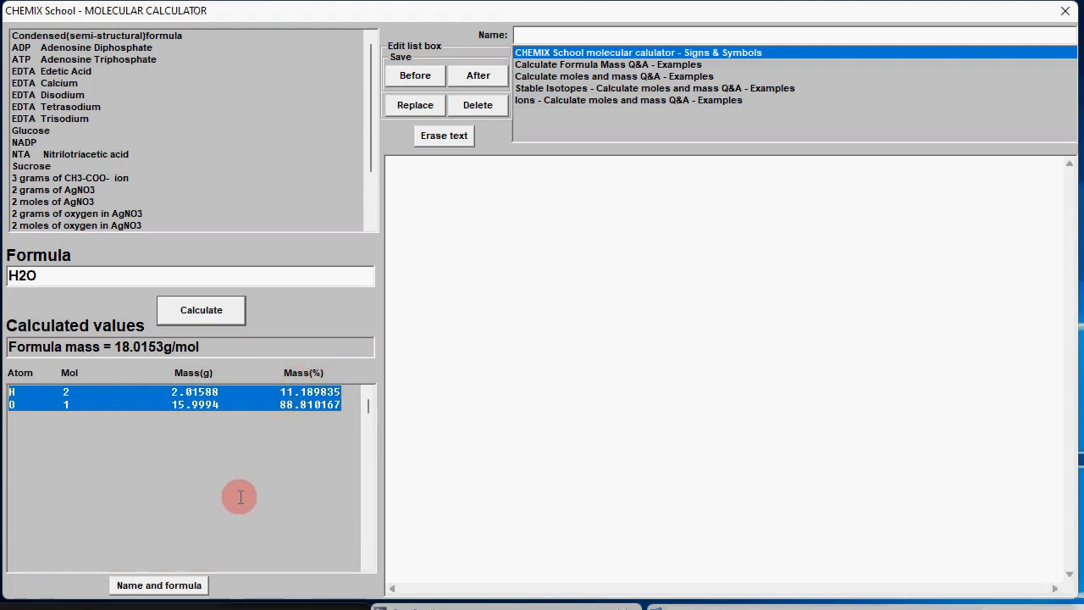
pyautogui.click(199, 518)
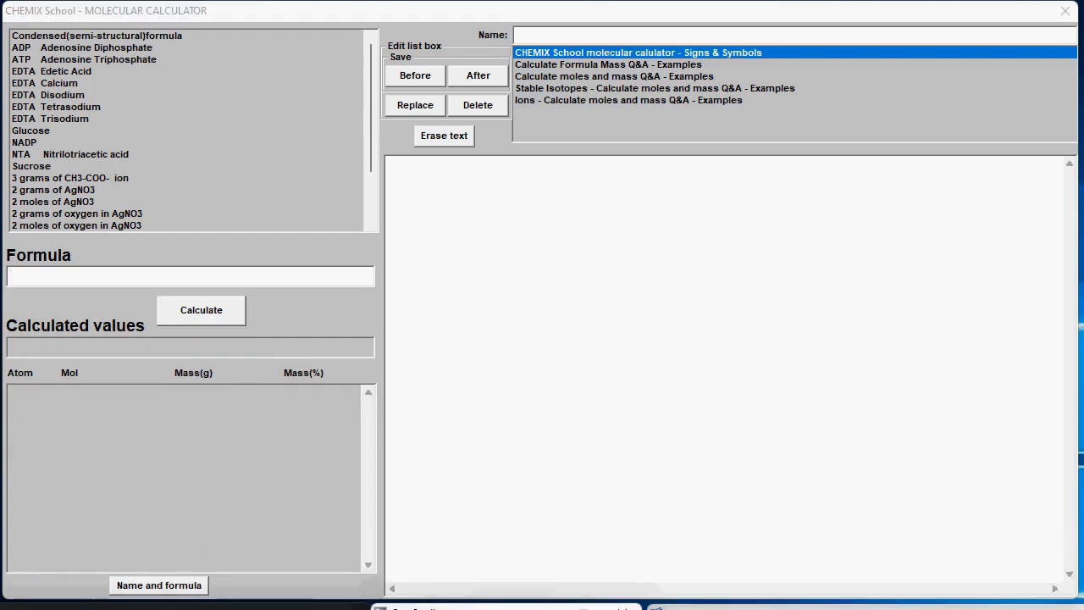
# Load Glucose from the compound list to calculate it, and view its entry in the name and formula editor
pyautogui.click(304, 180)
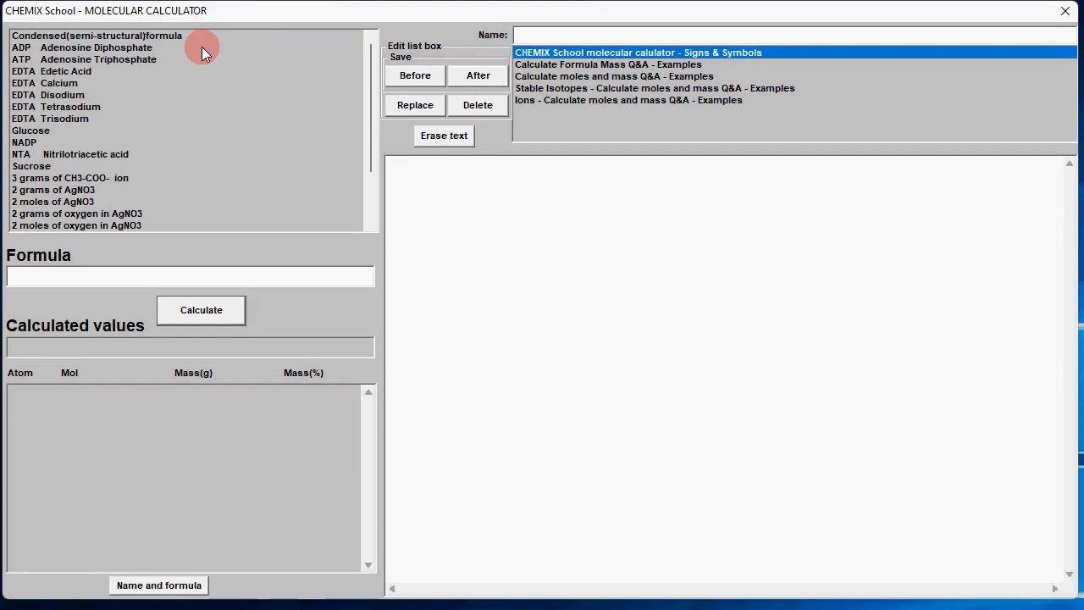
pyautogui.click(39, 131)
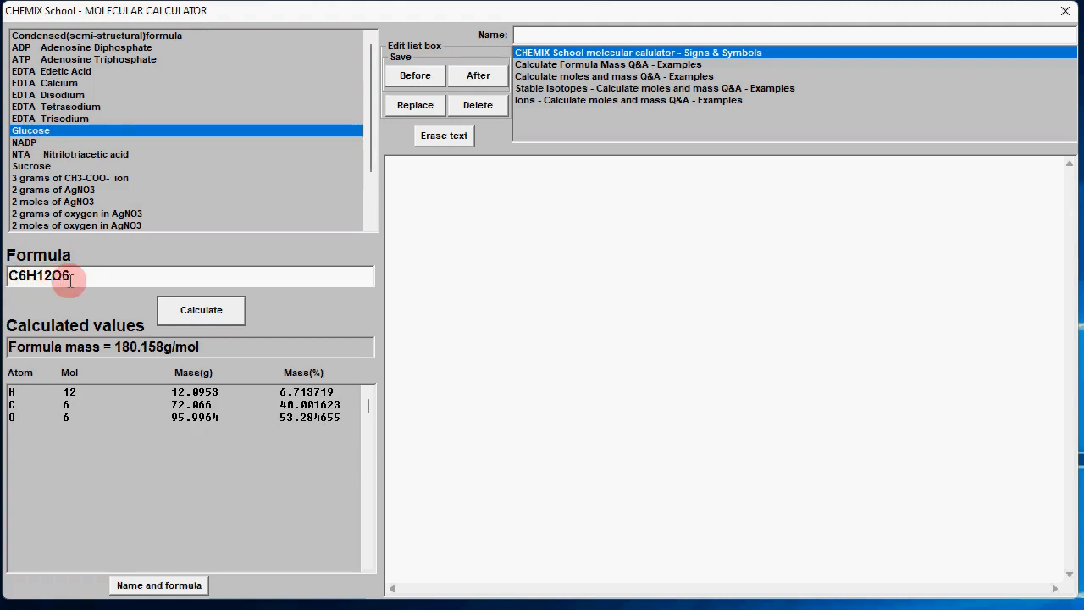
pyautogui.click(162, 586)
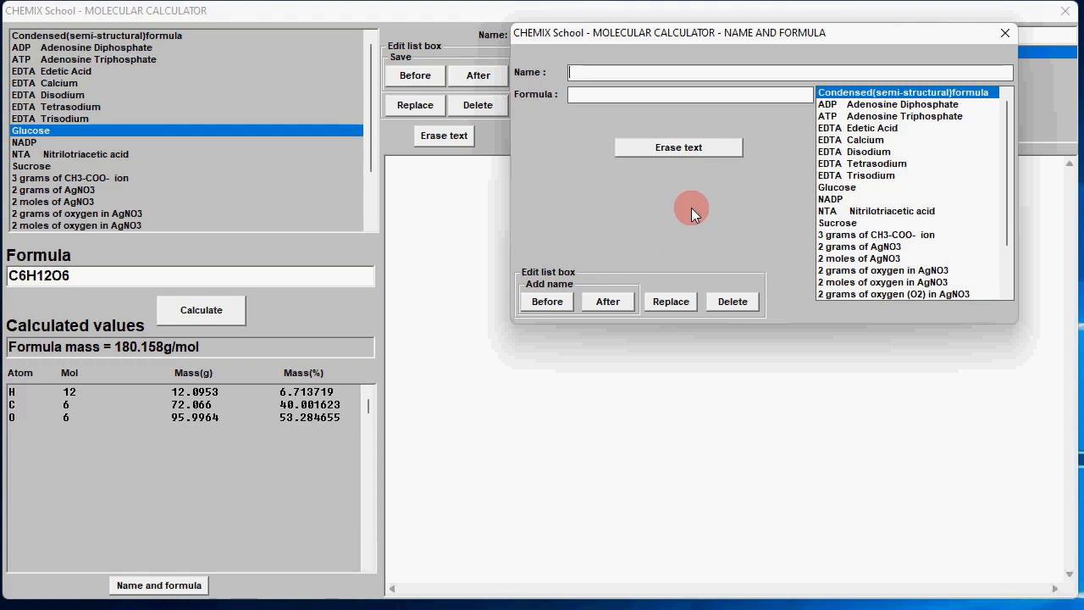
pyautogui.click(848, 189)
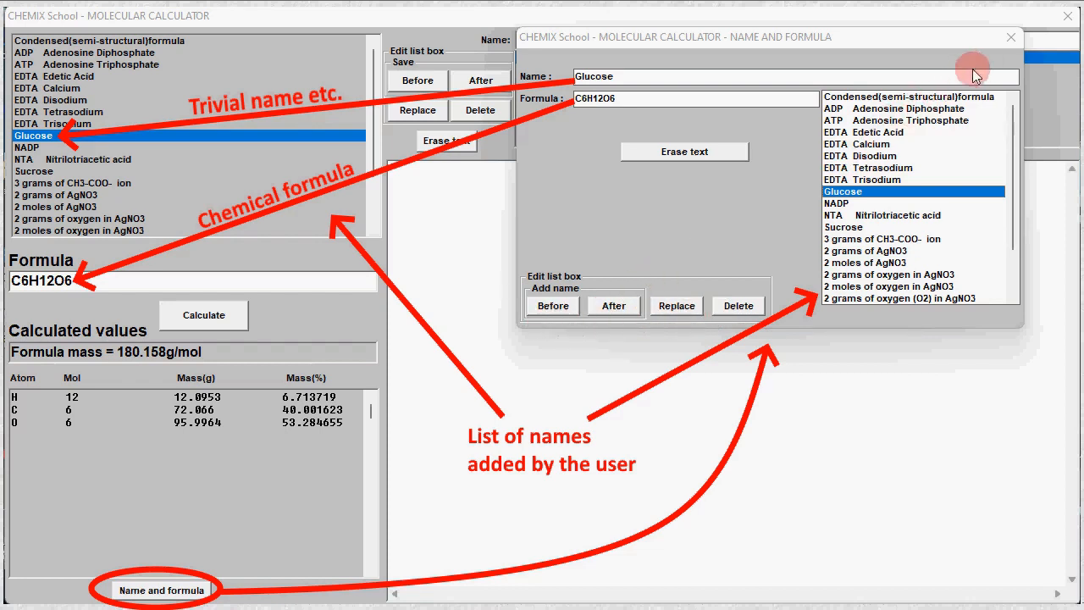
pyautogui.click(1011, 40)
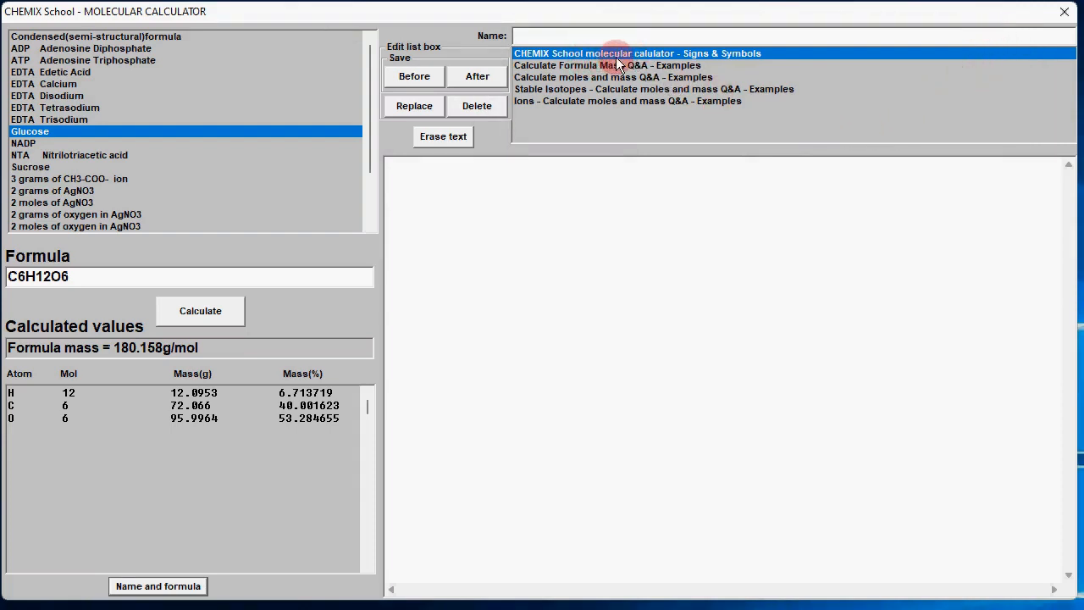
# View the Signs & Symbols reference and the Calculate Formula Mass Q&A examples, highlighting the n-Decane formula mass question
pyautogui.click(564, 53)
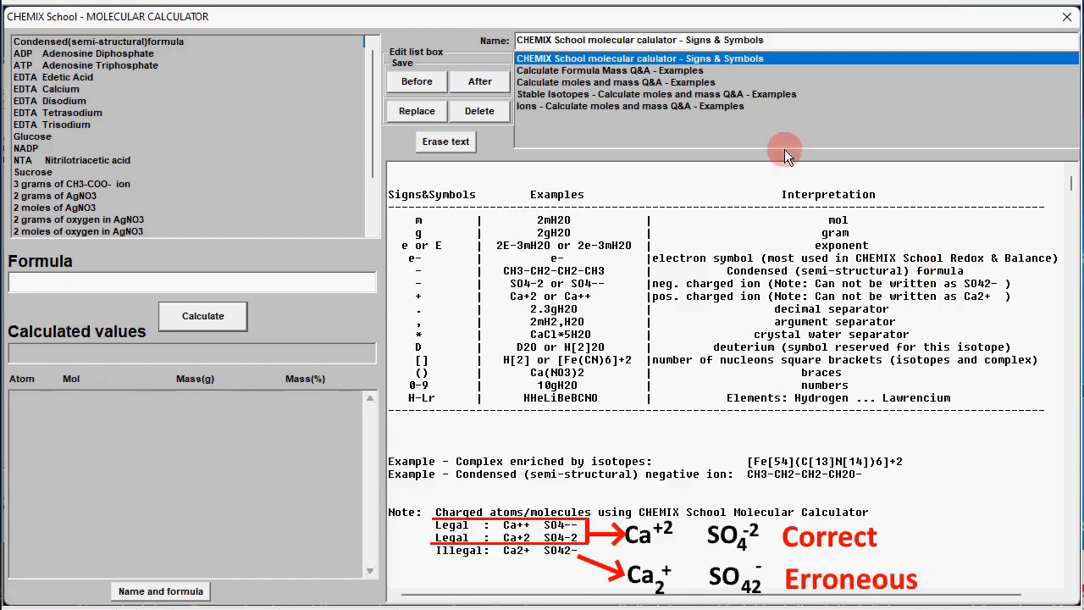
pyautogui.click(692, 72)
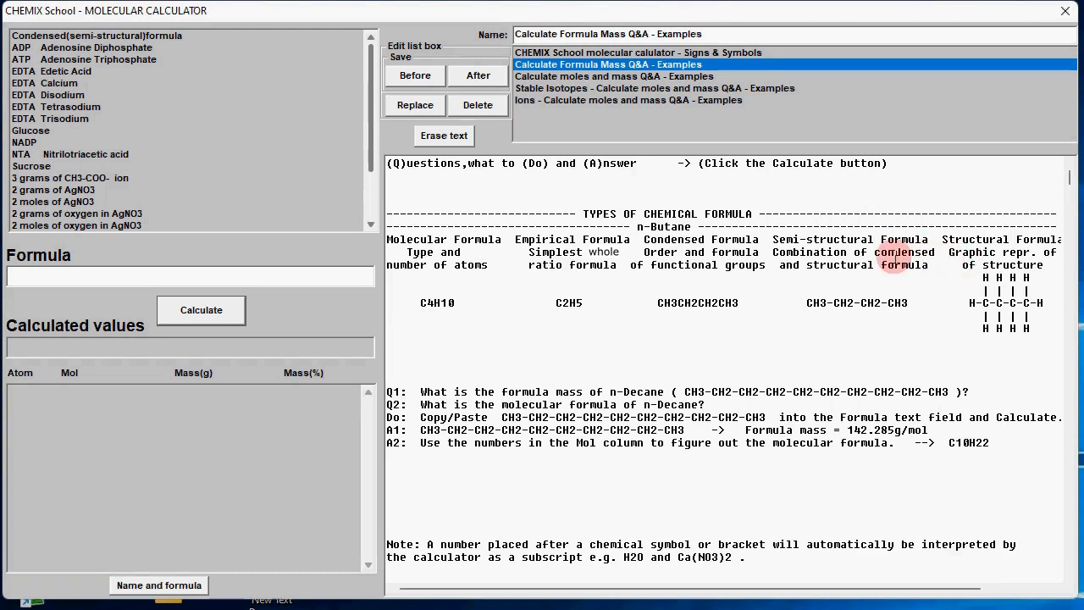
pyautogui.moveTo(419, 392); pyautogui.dragTo(992, 388)
pyautogui.click(722, 395)
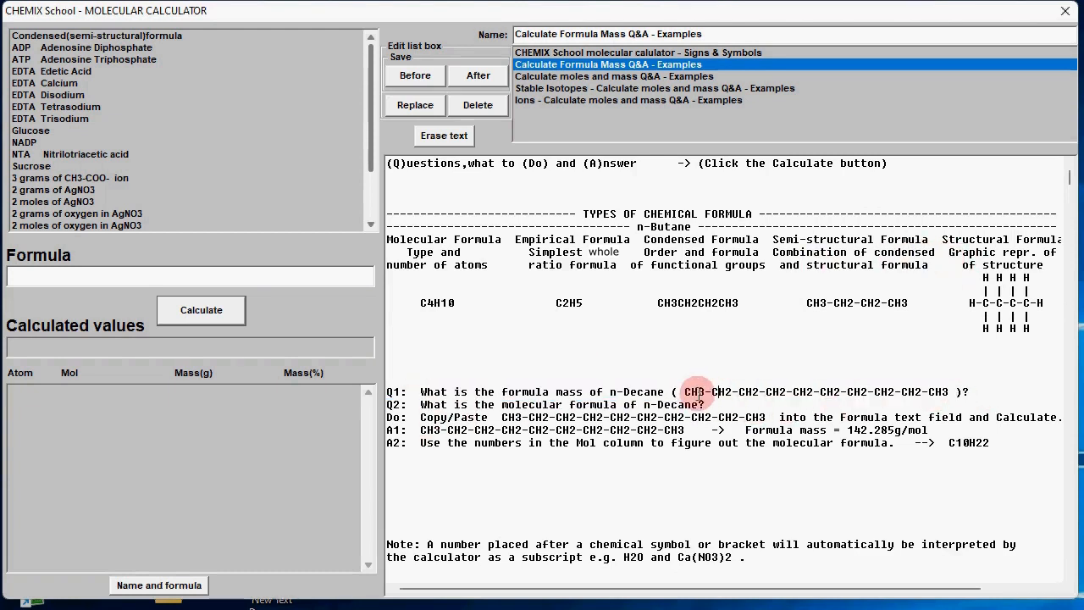
# Copy the condensed n-Decane formula from question Q1 into the formula field, calculate its formula mass, and highlight the result and question Q2
pyautogui.moveTo(685, 392); pyautogui.dragTo(937, 393)
pyautogui.hotkey('ctrl', 'c')
pyautogui.rightClick(937, 392)
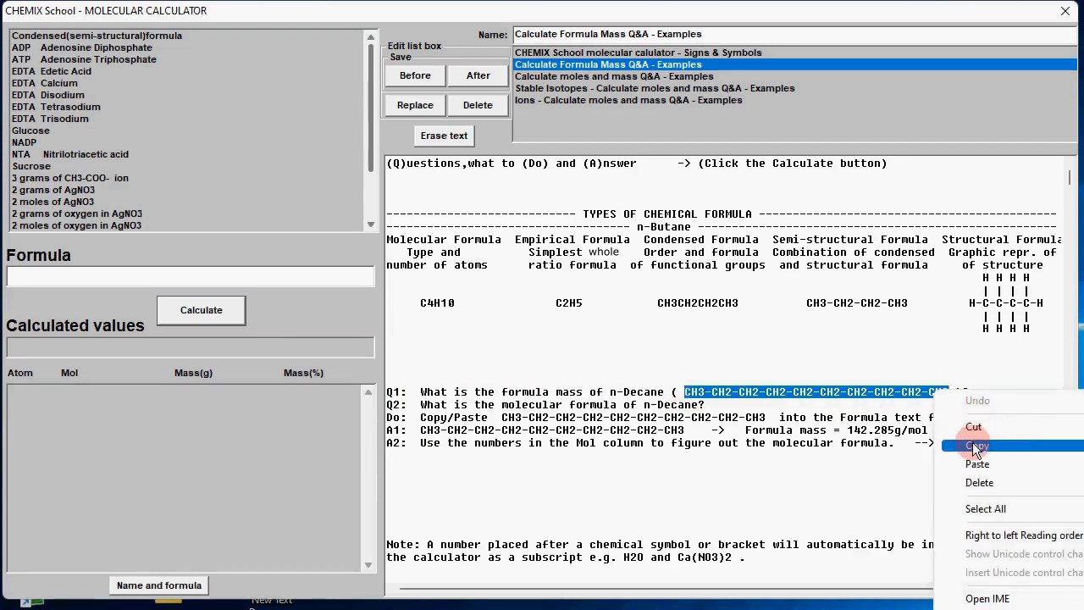
pyautogui.click(972, 443)
pyautogui.click(69, 274)
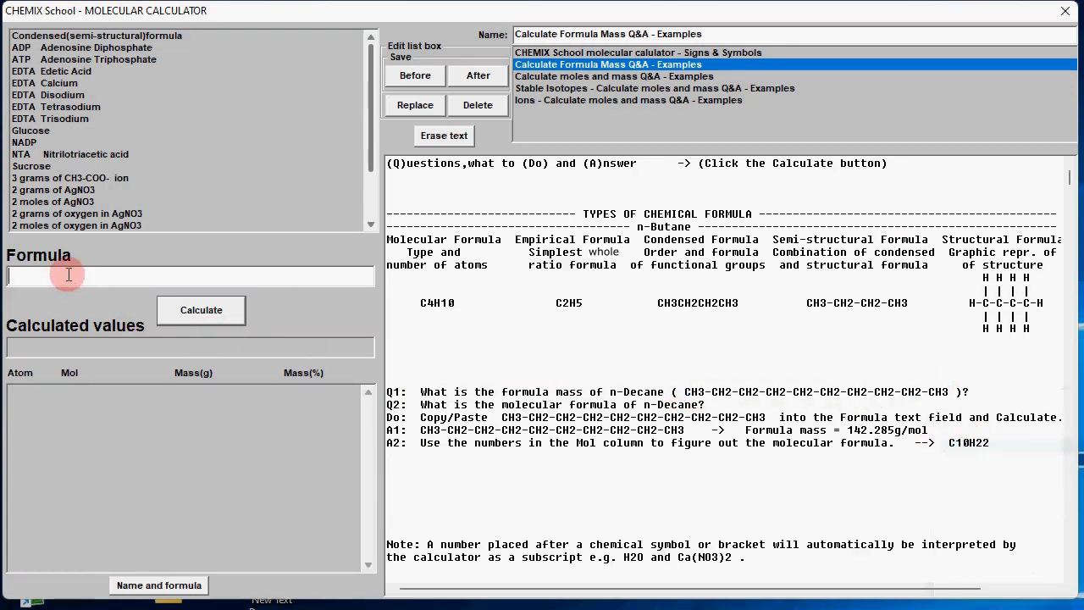
pyautogui.rightClick(69, 274)
pyautogui.click(122, 349)
pyautogui.click(205, 306)
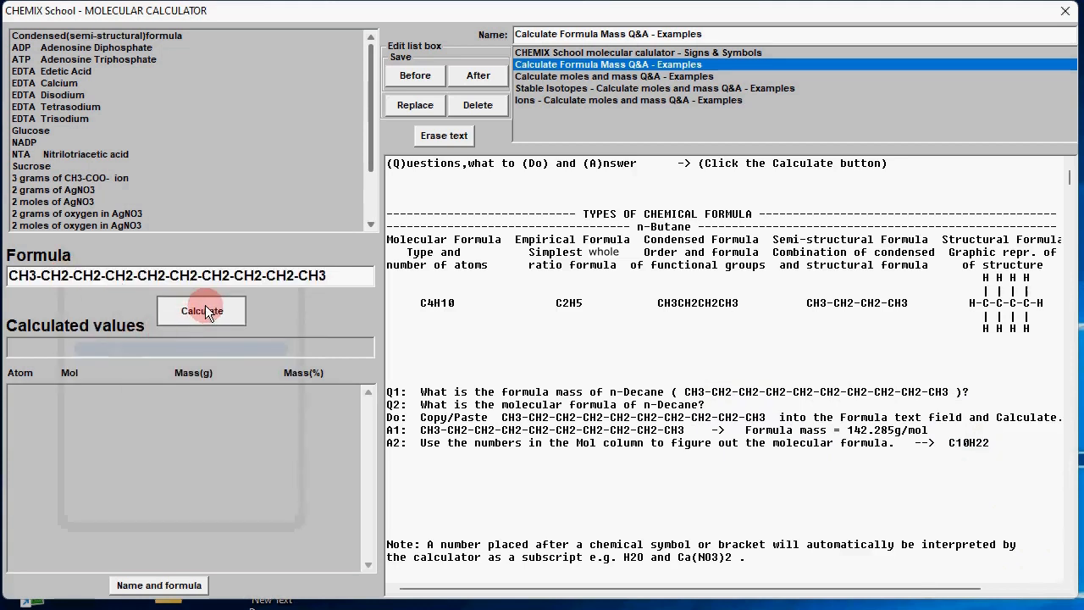
pyautogui.moveTo(237, 350); pyautogui.dragTo(62, 351)
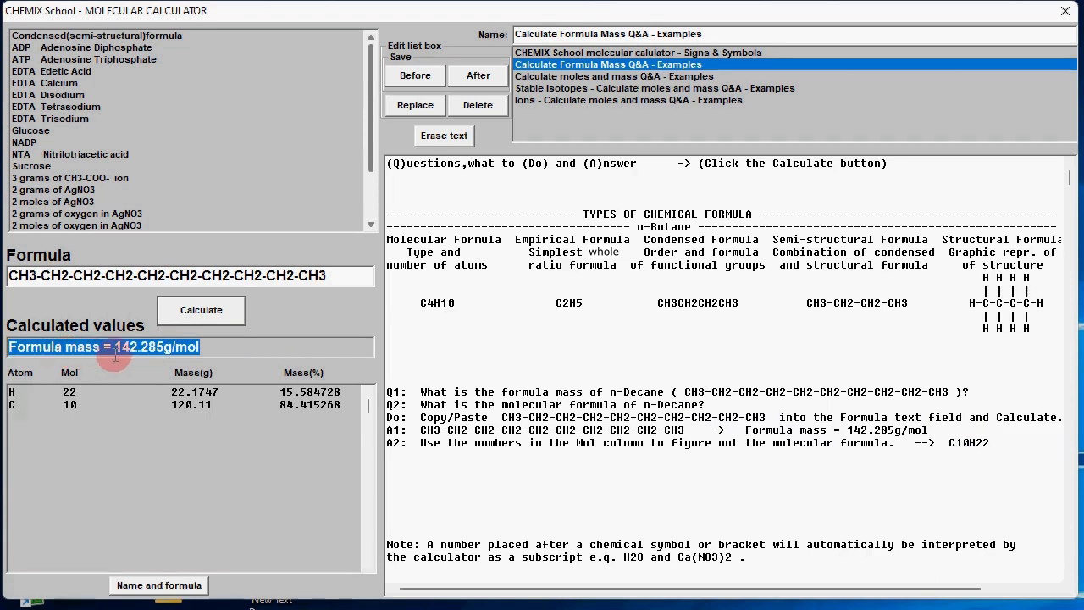
pyautogui.click(229, 347)
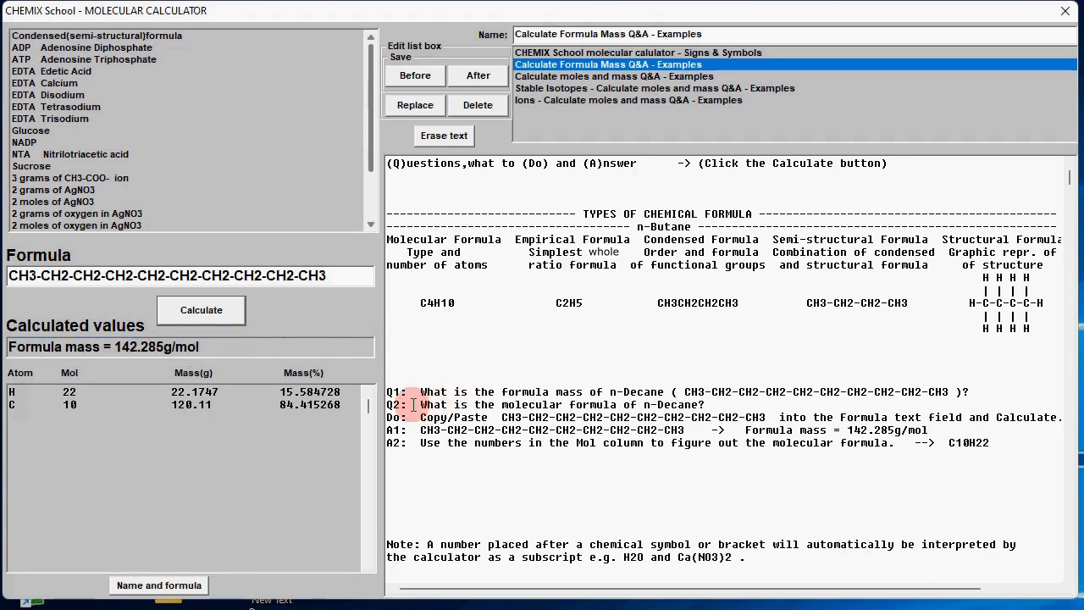
pyautogui.moveTo(416, 404); pyautogui.dragTo(722, 403)
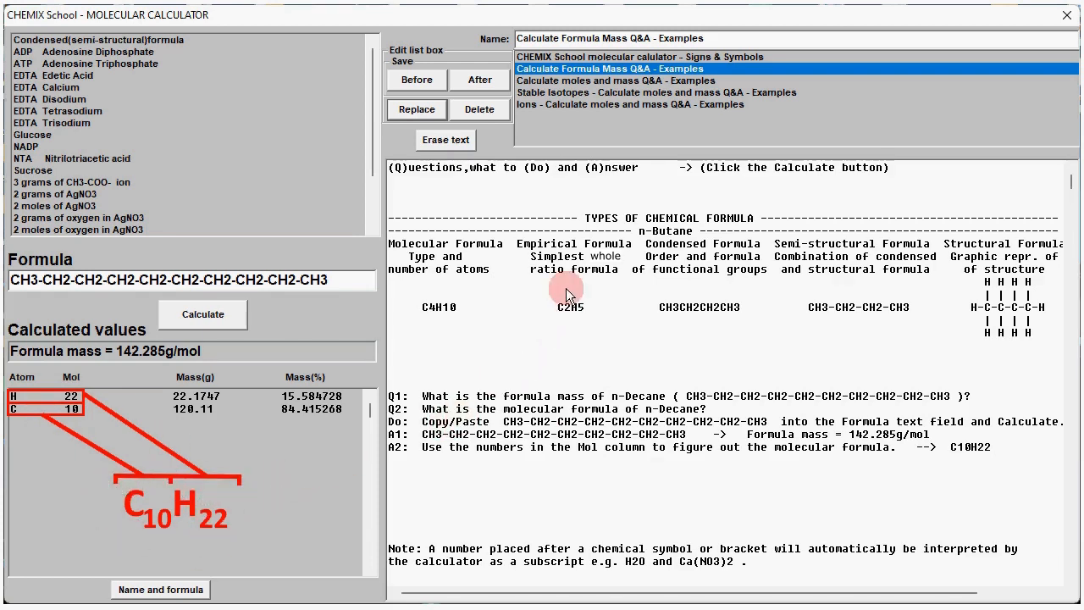
# Open the Calculate moles and mass Q&A examples and calculate the number of moles for 50gH2O
pyautogui.click(619, 84)
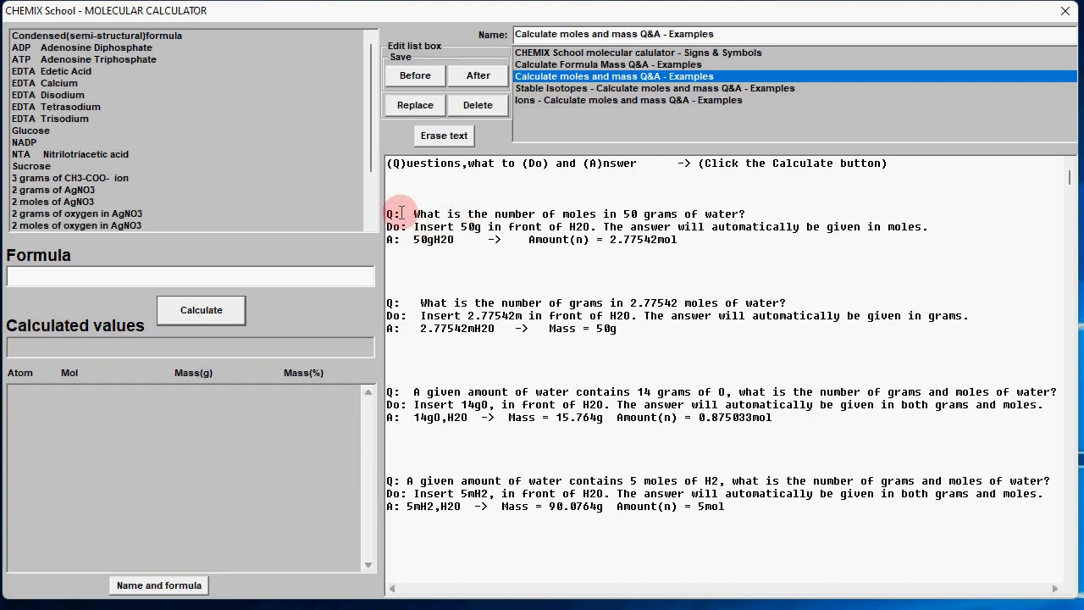
pyautogui.moveTo(408, 214); pyautogui.dragTo(748, 214)
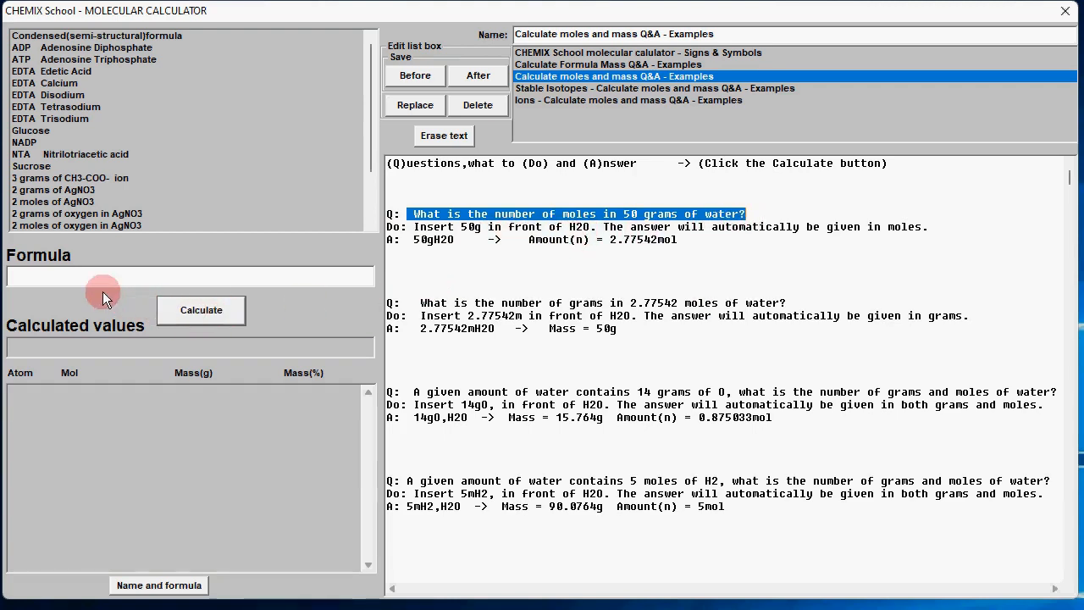
pyautogui.click(49, 279)
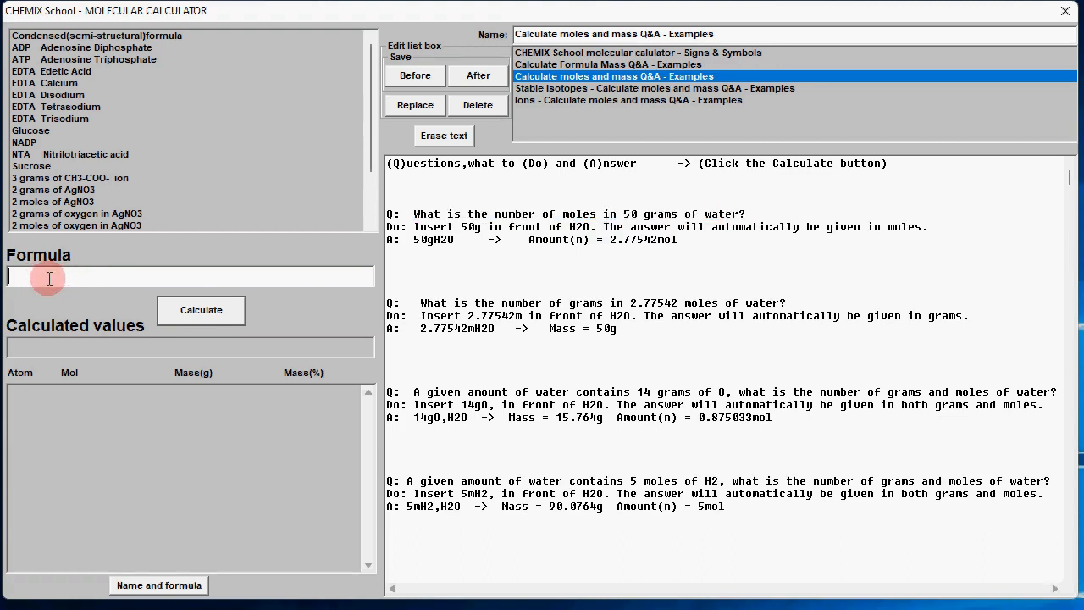
pyautogui.write('50gH2O')
pyautogui.click(190, 312)
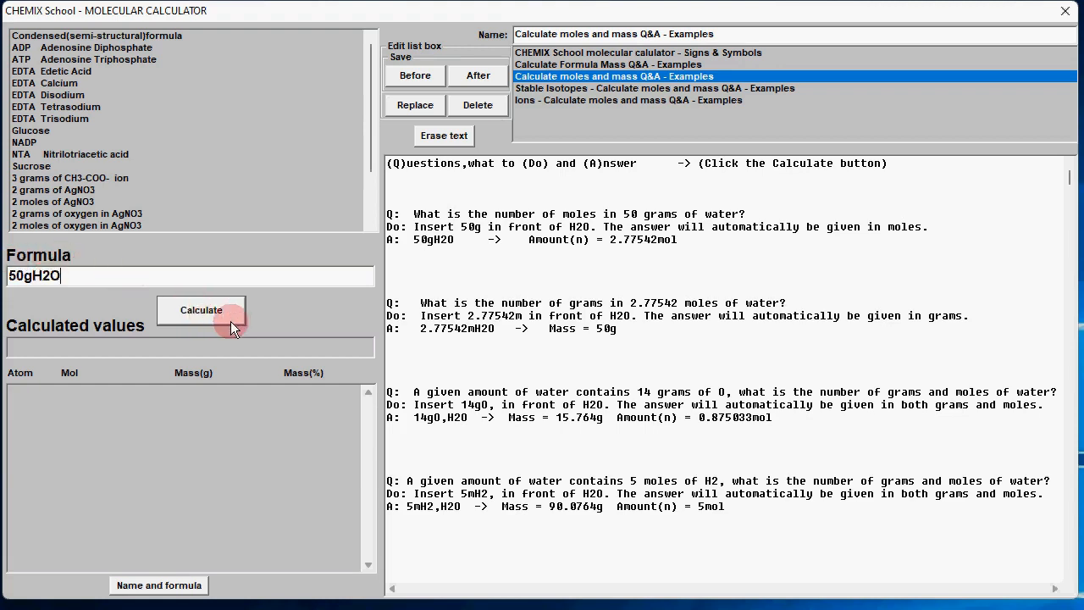
pyautogui.click(201, 312)
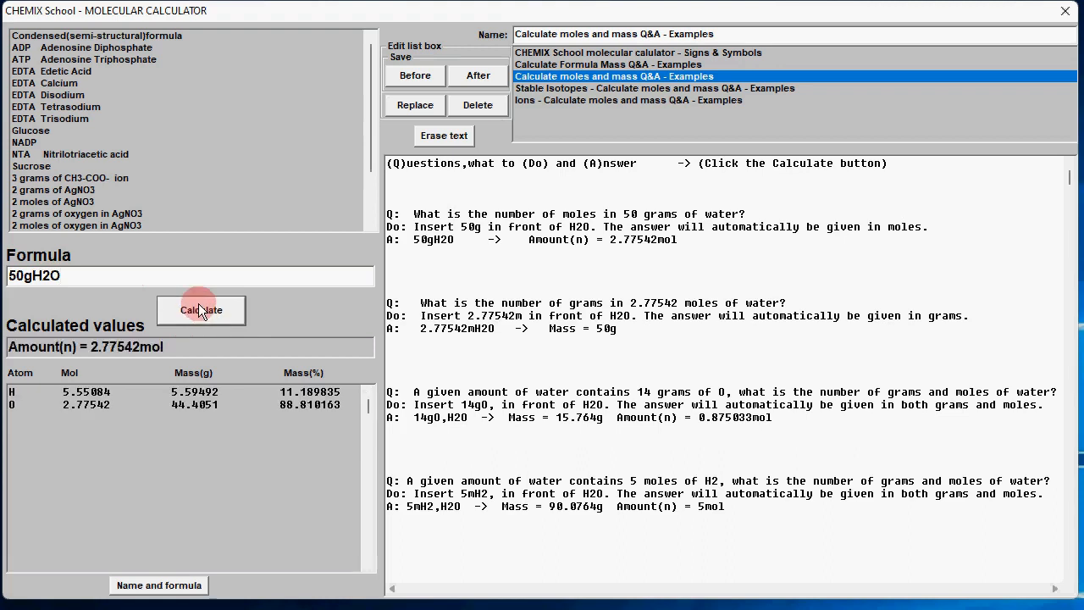
pyautogui.moveTo(174, 349); pyautogui.dragTo(139, 349)
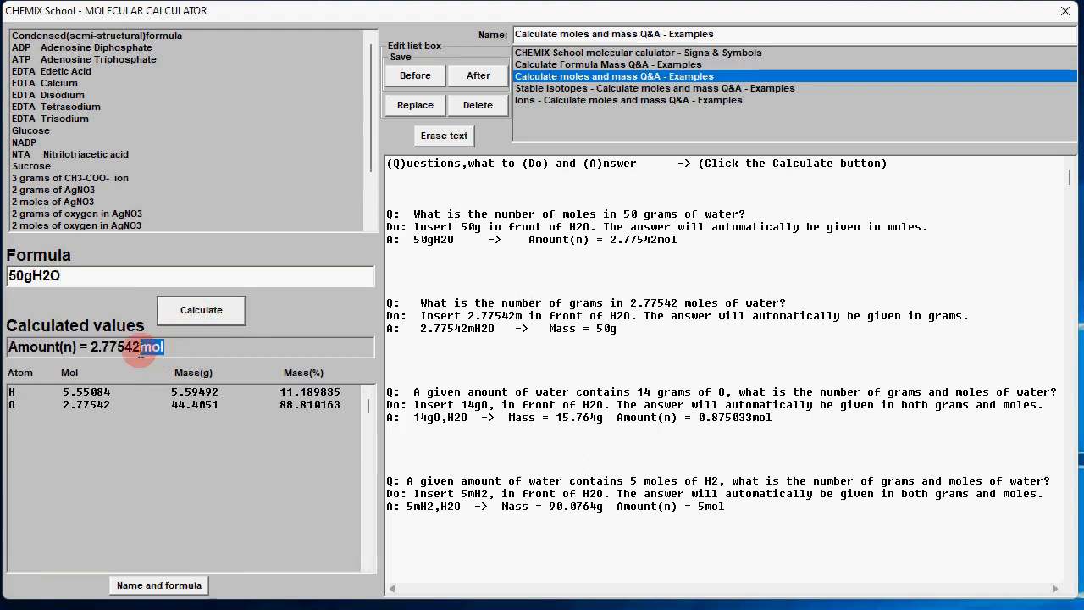
pyautogui.click(187, 348)
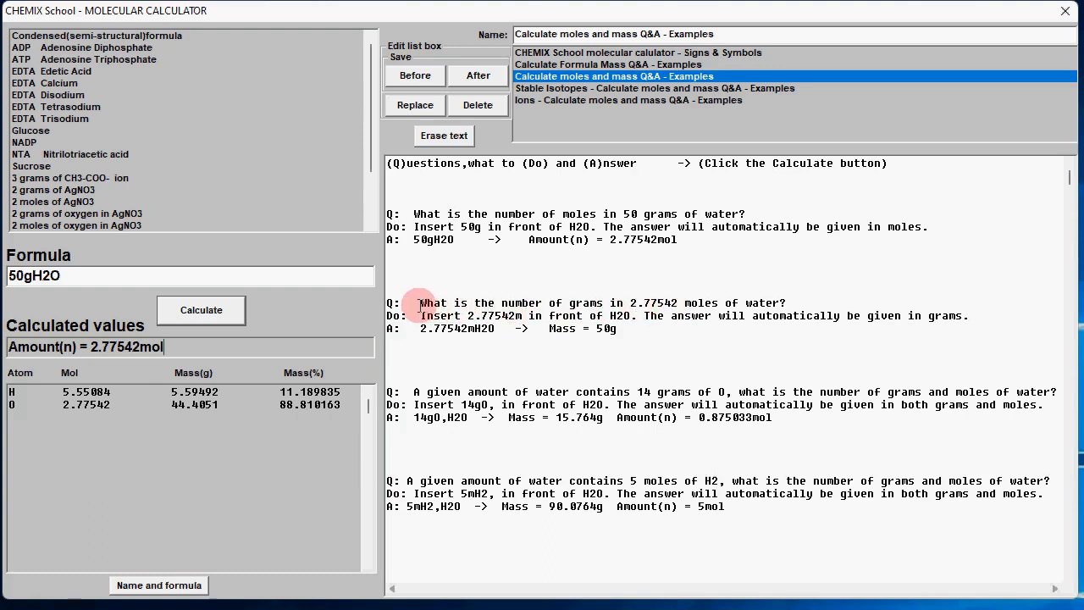
# Copy 2.77542 from the second example question, replace the formula with 2.77542mH2O, and calculate its mass in grams
pyautogui.moveTo(419, 305); pyautogui.dragTo(792, 305)
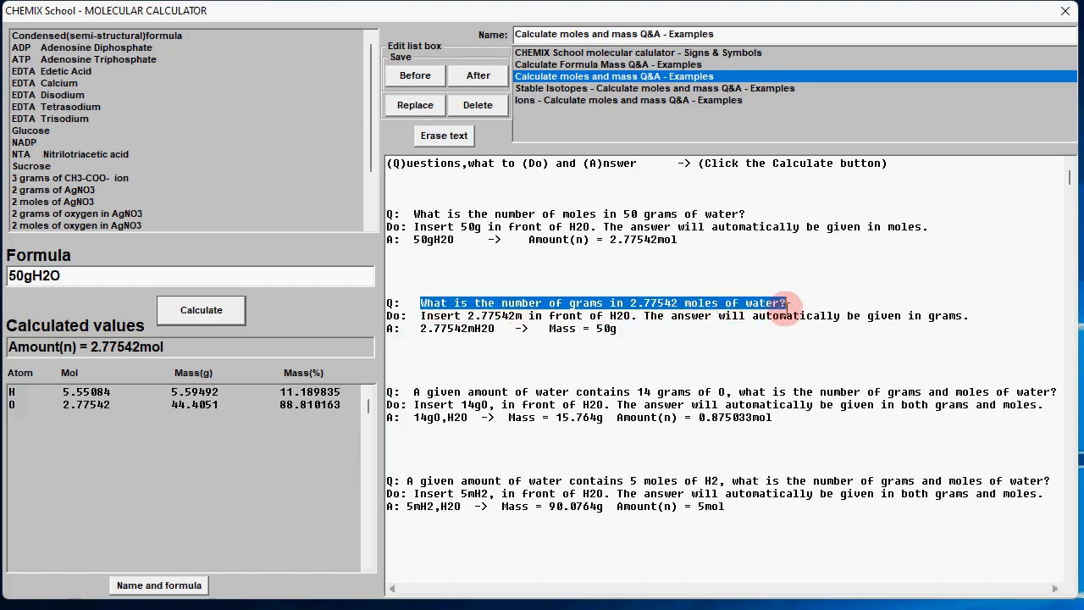
pyautogui.click(637, 307)
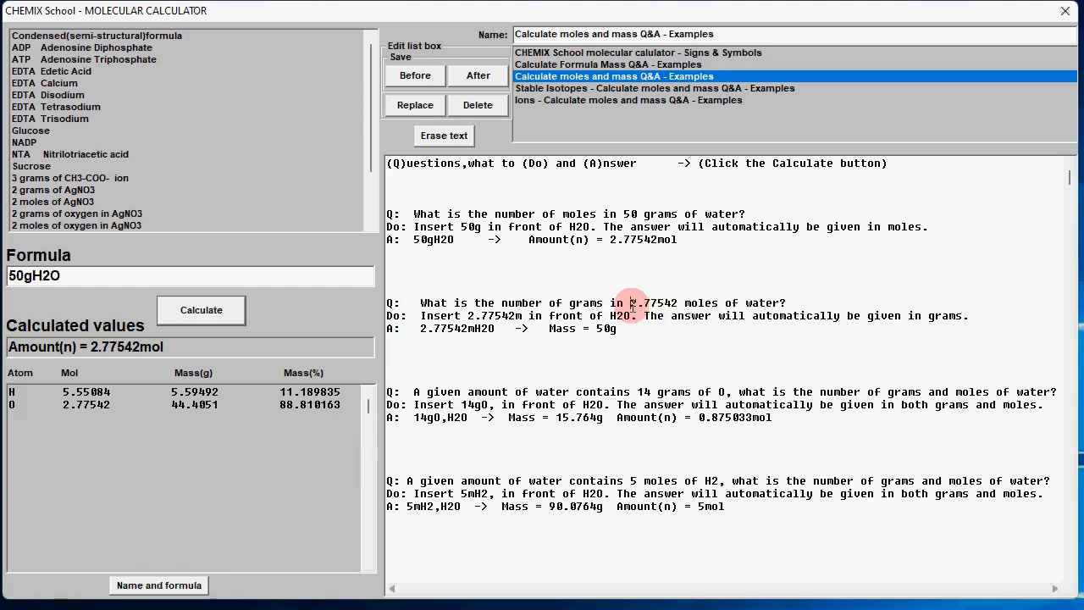
pyautogui.moveTo(631, 303); pyautogui.dragTo(679, 298)
pyautogui.hotkey('ctrl', 'c')
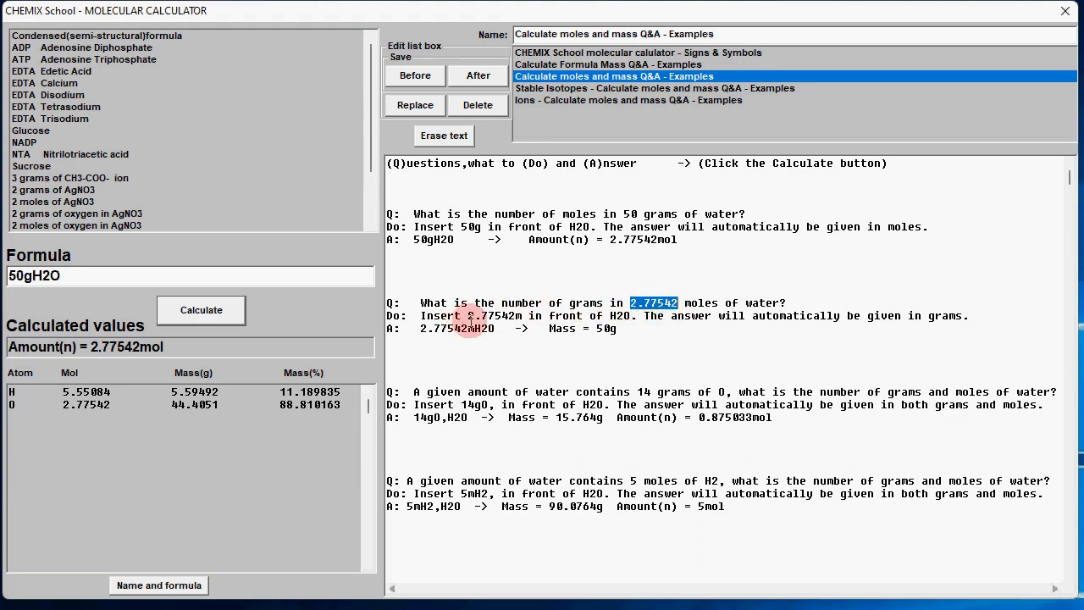
pyautogui.moveTo(115, 276); pyautogui.dragTo(15, 274)
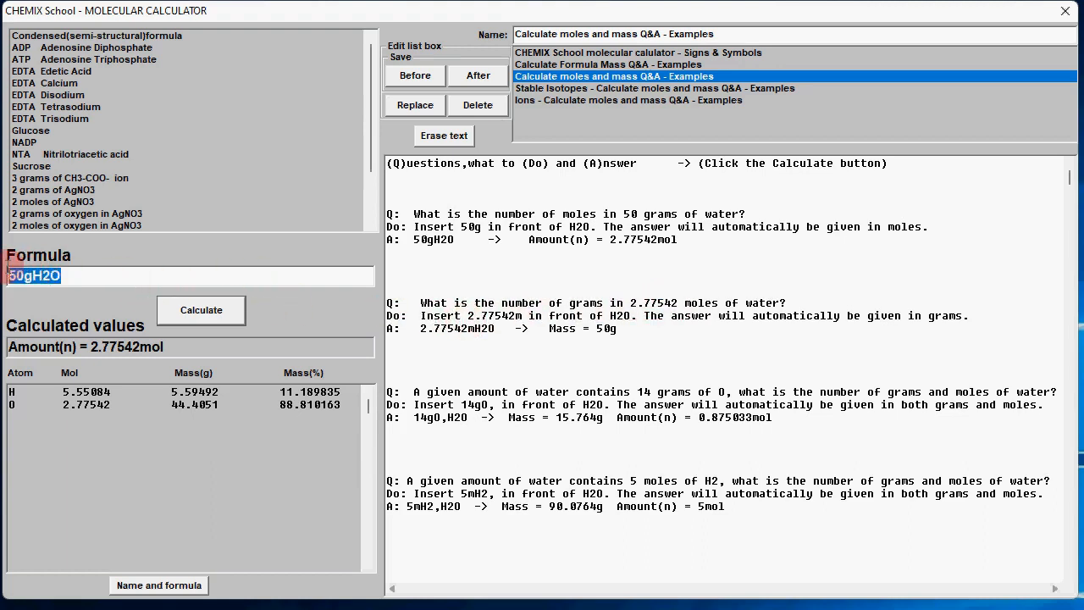
pyautogui.hotkey('ctrl', 'v')
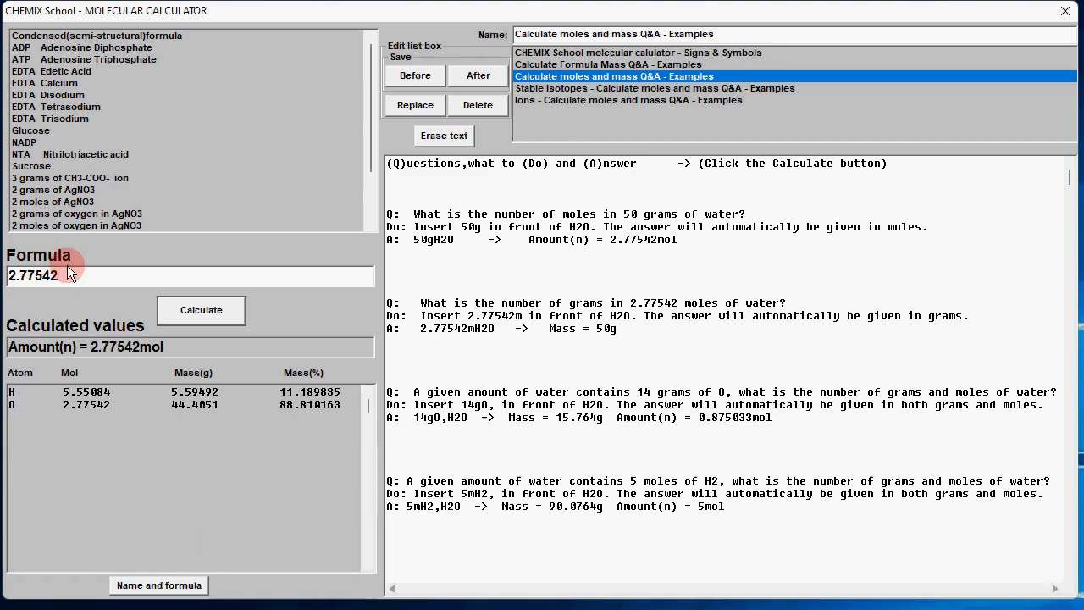
pyautogui.write('m')
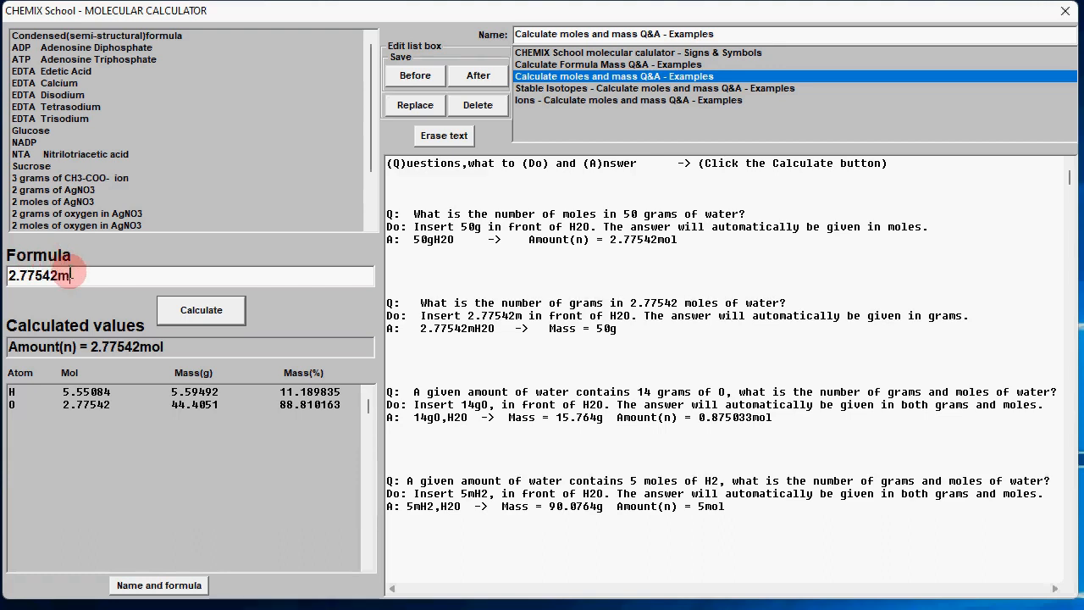
pyautogui.write('H2O')
pyautogui.click(180, 311)
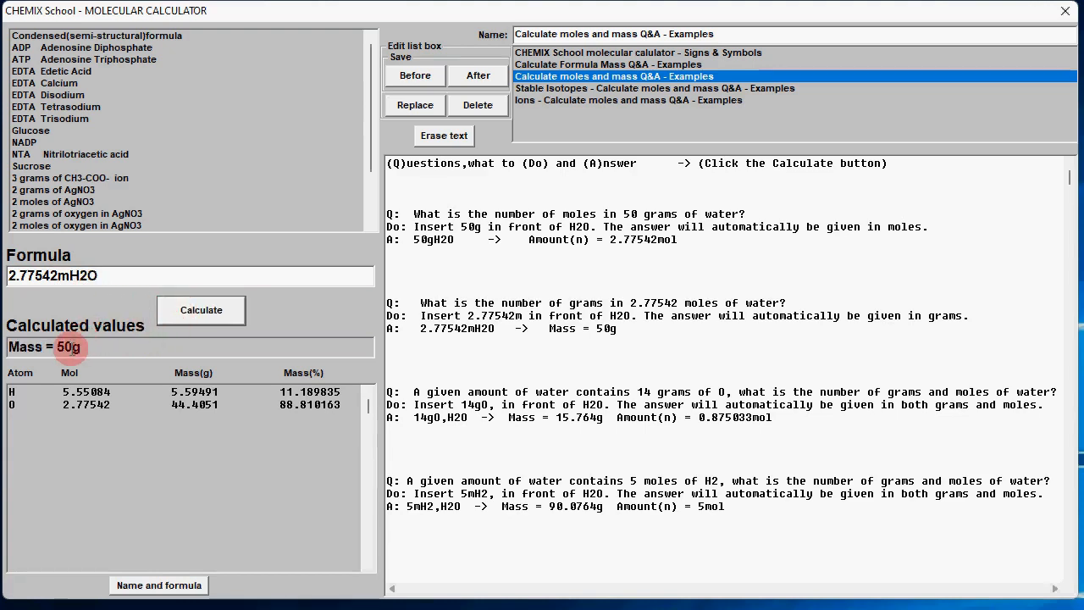
pyautogui.moveTo(72, 349); pyautogui.dragTo(88, 350)
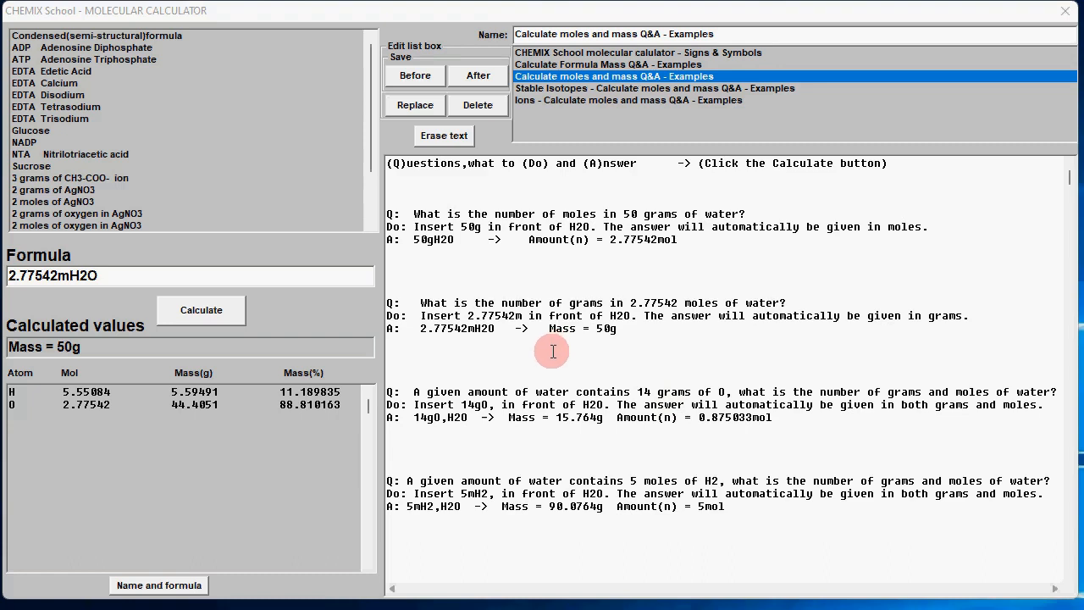
# Highlight the question about water containing 14 grams of O, replace the formula with 14gO,H2O, and calculate its mass and moles
pyautogui.moveTo(410, 389); pyautogui.dragTo(1053, 392)
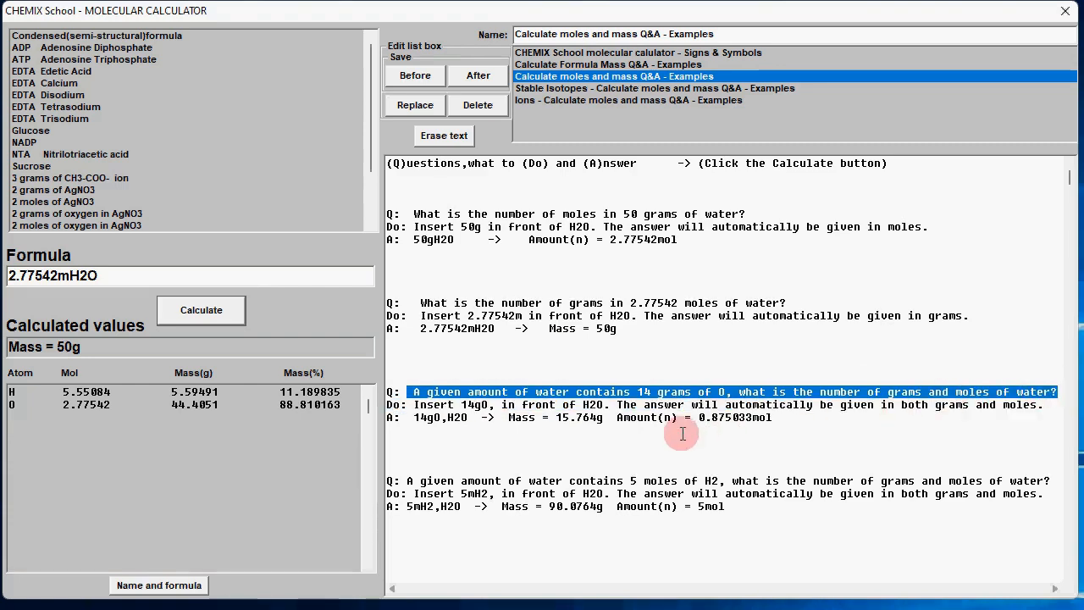
pyautogui.click(687, 391)
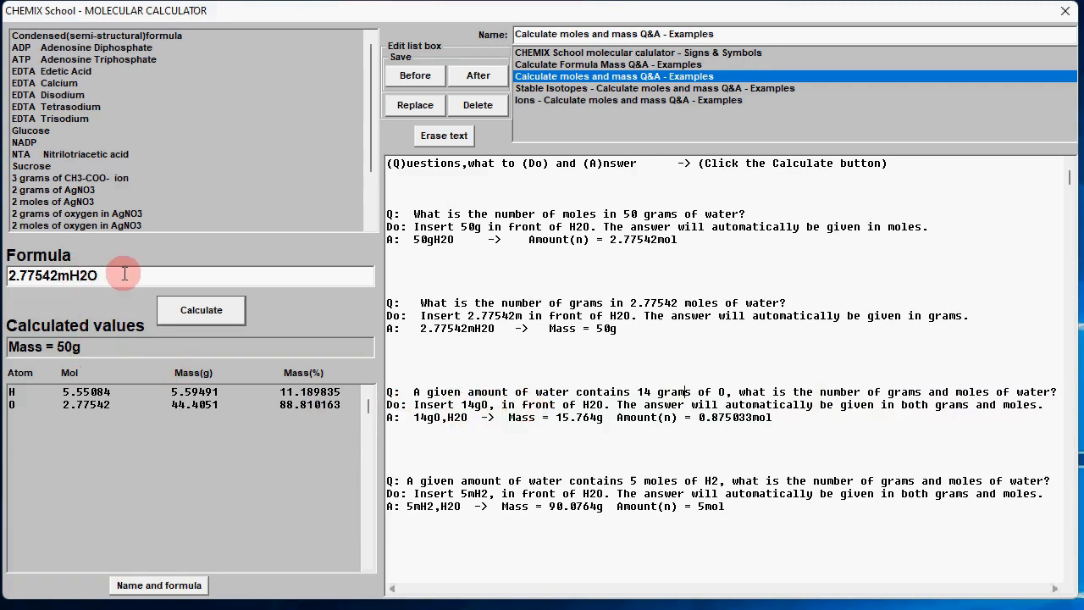
pyautogui.moveTo(125, 274); pyautogui.dragTo(12, 280)
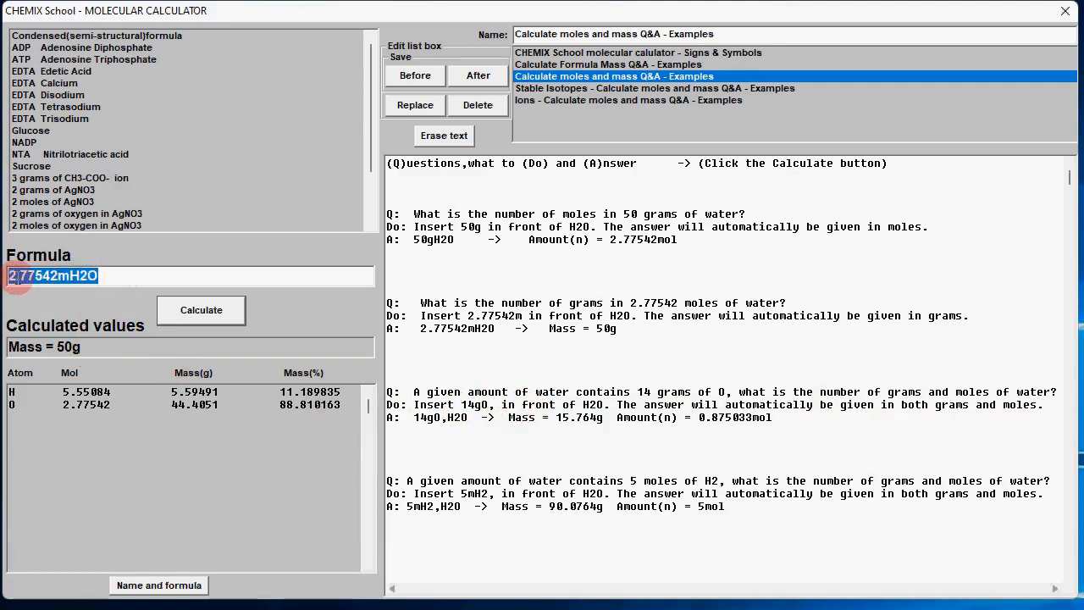
pyautogui.press('BackSpace')
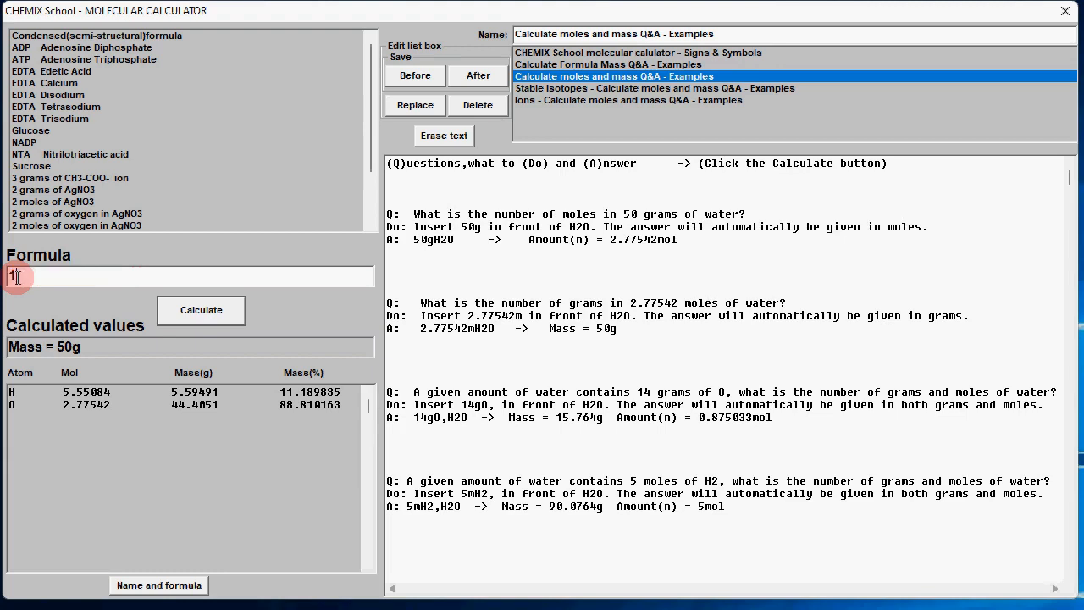
pyautogui.write('14gO,H2O')
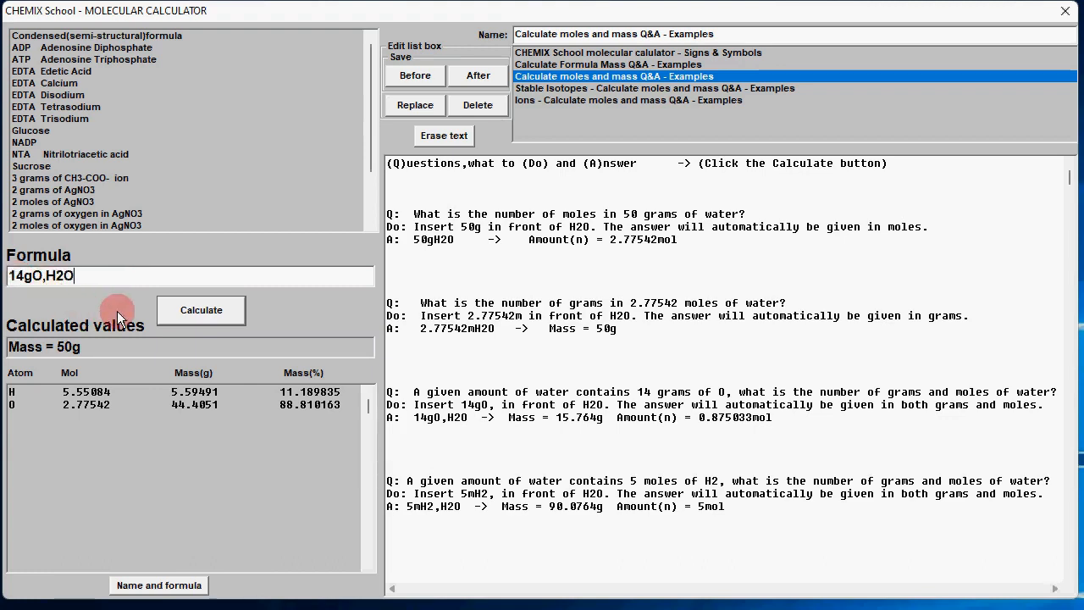
pyautogui.click(172, 313)
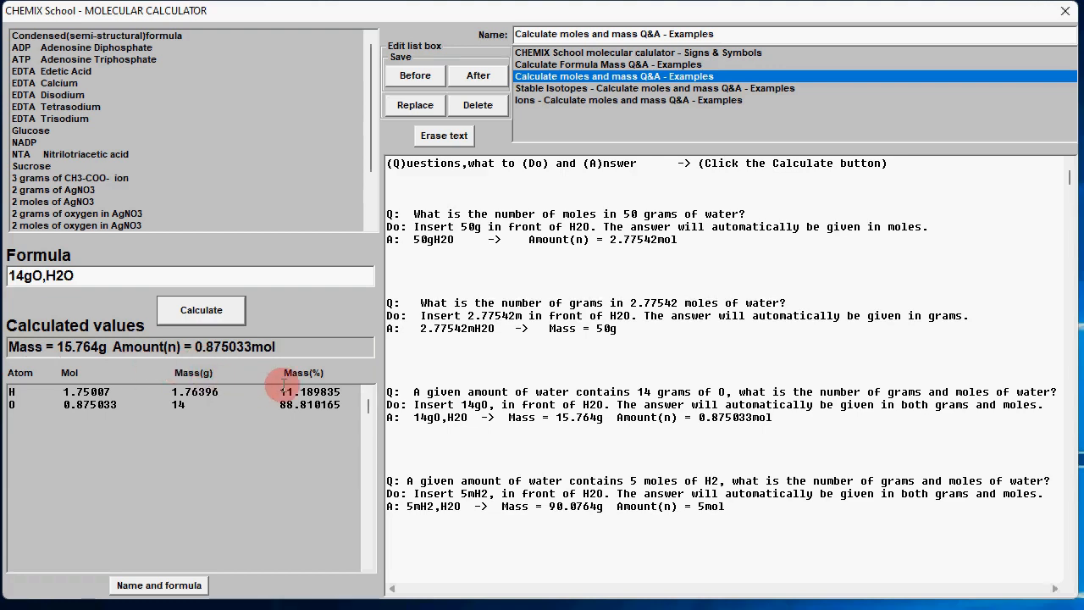
# Highlight the question about water containing 5 moles of H2, change the formula to 5mH2,H2O, and calculate its mass and moles
pyautogui.moveTo(408, 480); pyautogui.dragTo(1054, 480)
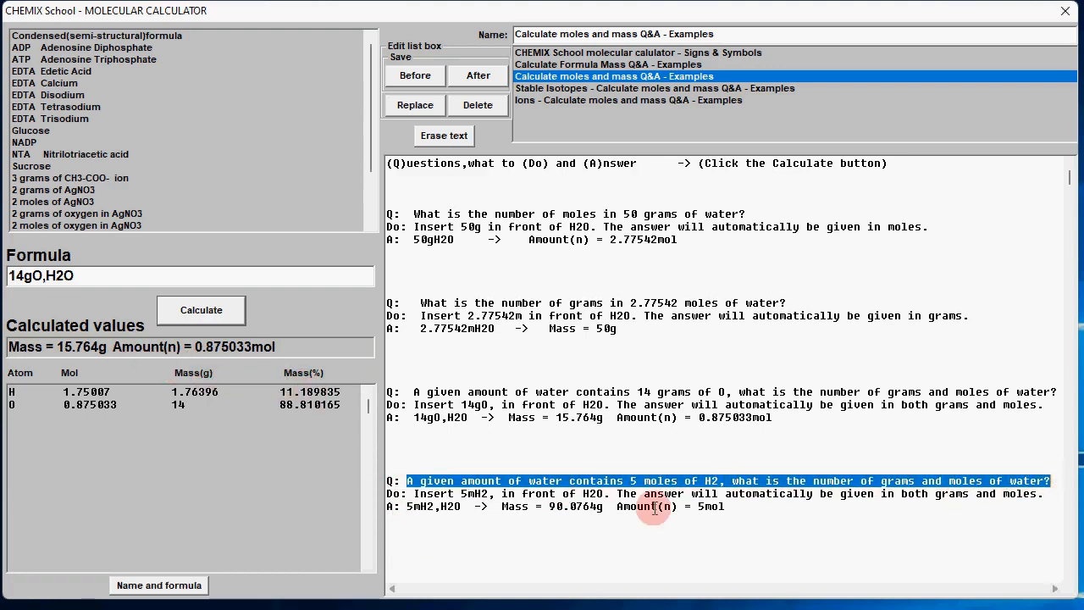
pyautogui.click(761, 480)
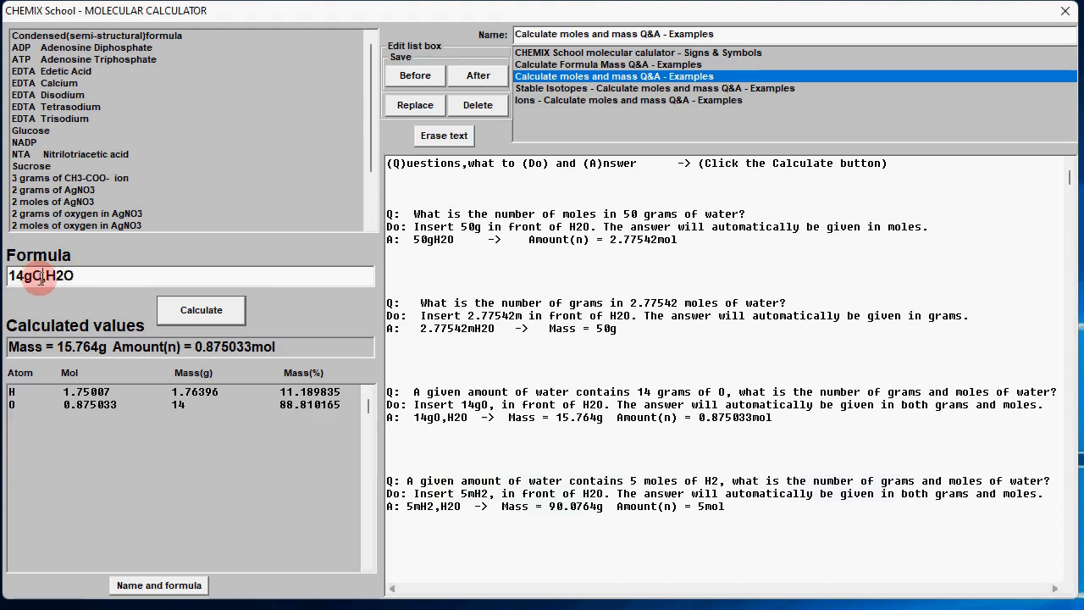
pyautogui.moveTo(40, 278); pyautogui.dragTo(10, 278)
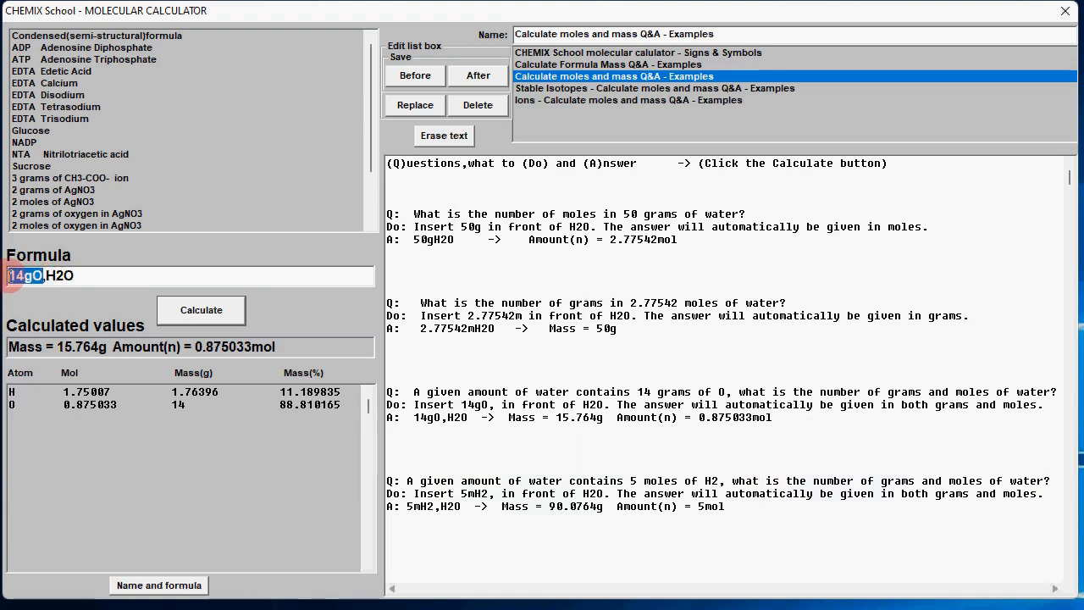
pyautogui.write('5mH2')
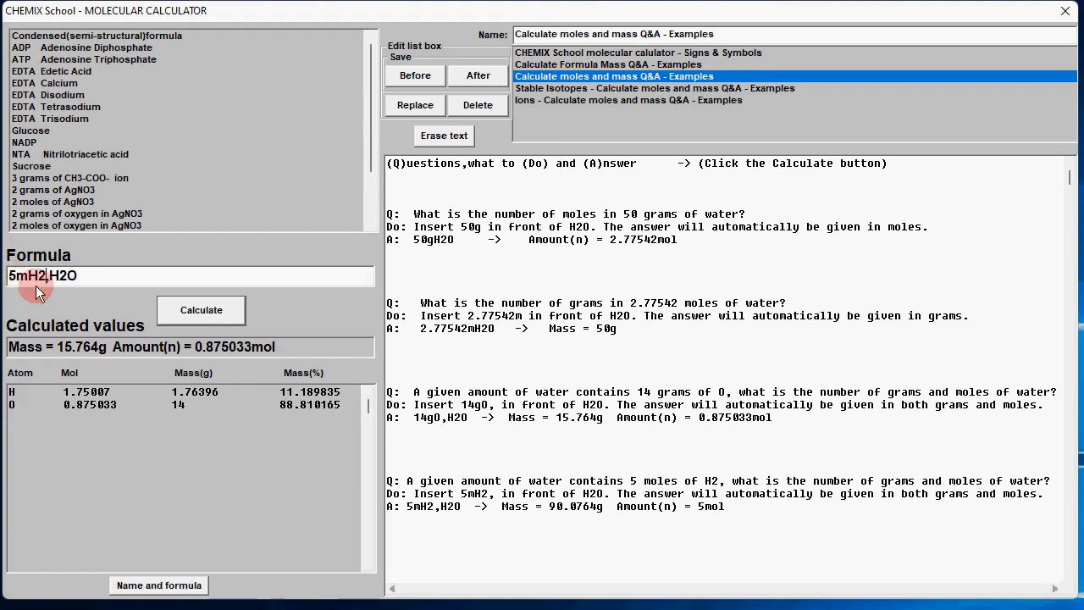
pyautogui.click(192, 310)
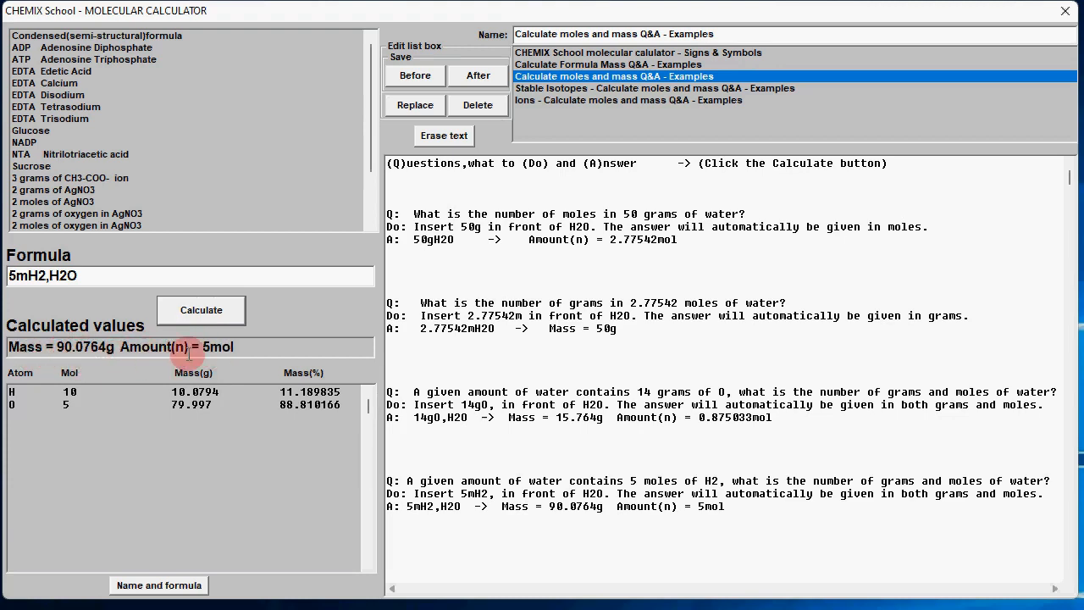
# Open the Stable Isotopes Q&A examples, highlight the Deuterium Oxide question, and calculate the formula mass of H[2]2O
pyautogui.click(627, 90)
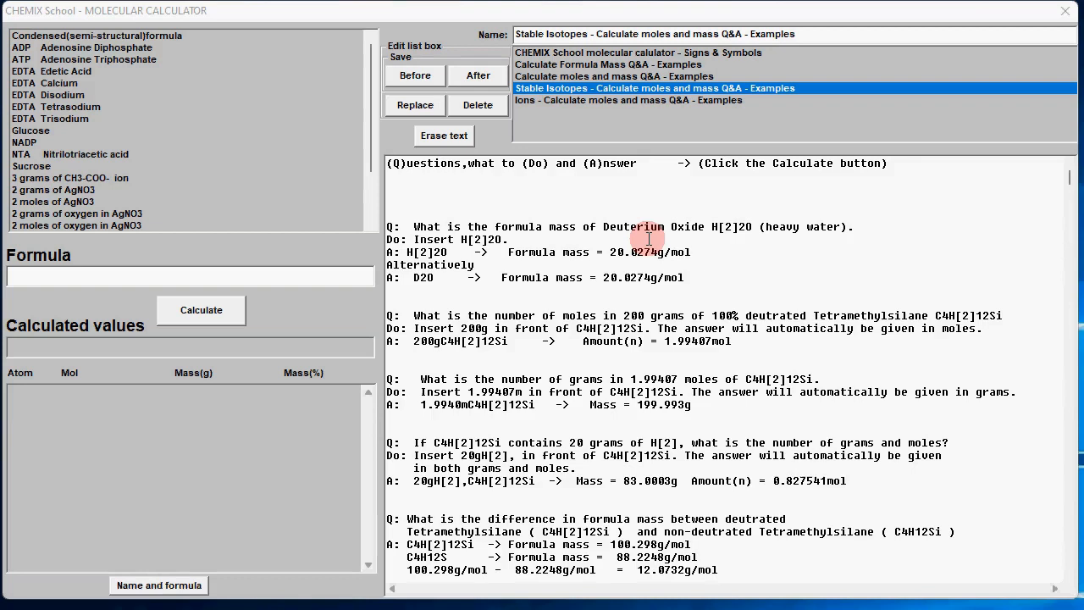
pyautogui.moveTo(413, 226); pyautogui.dragTo(853, 226)
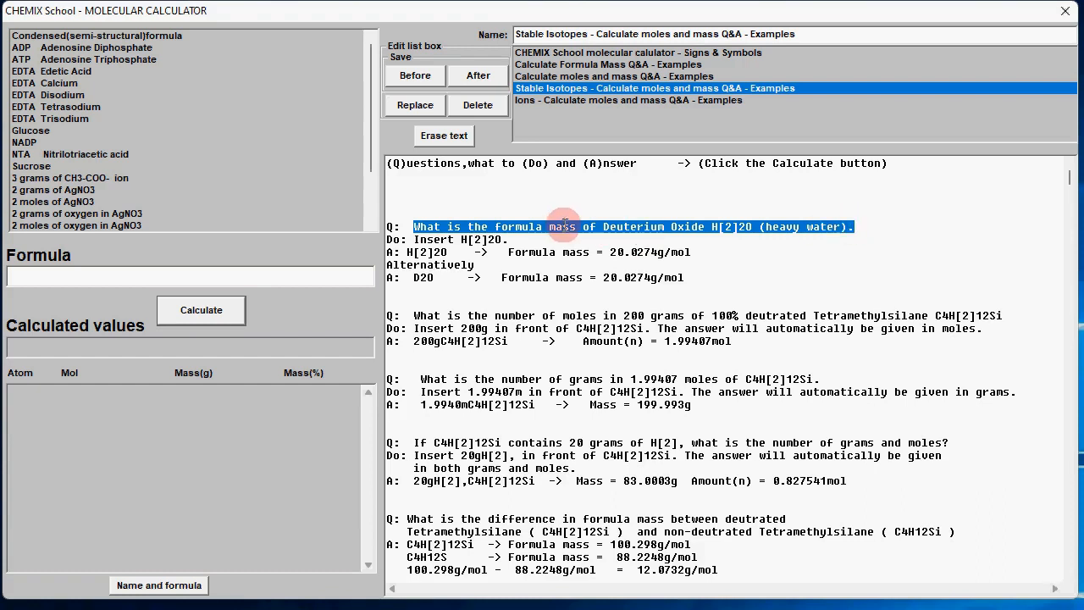
pyautogui.click(561, 225)
pyautogui.click(116, 269)
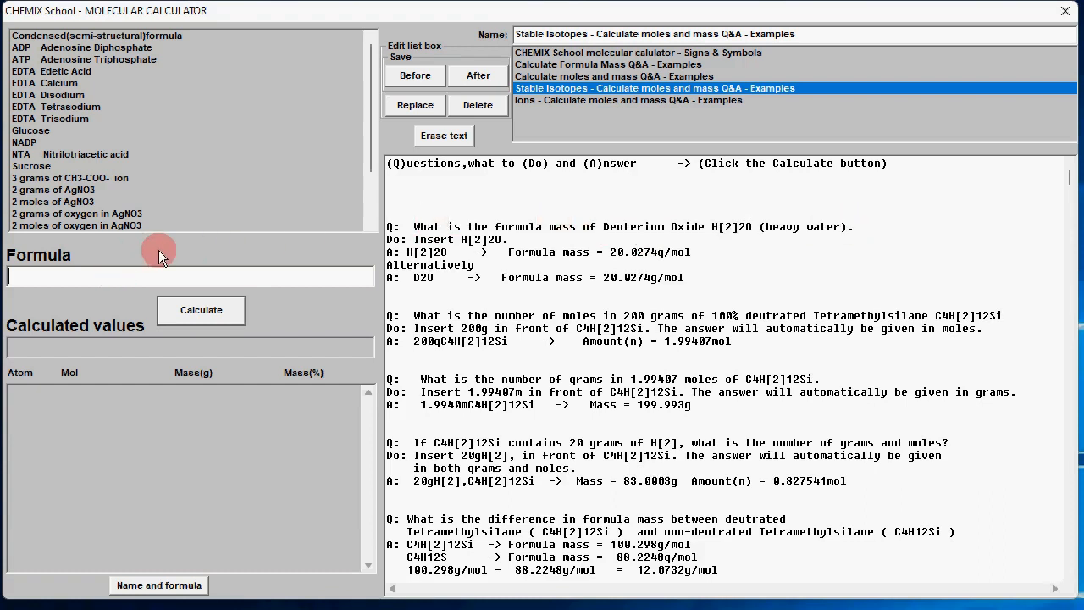
pyautogui.write('H[2]2O')
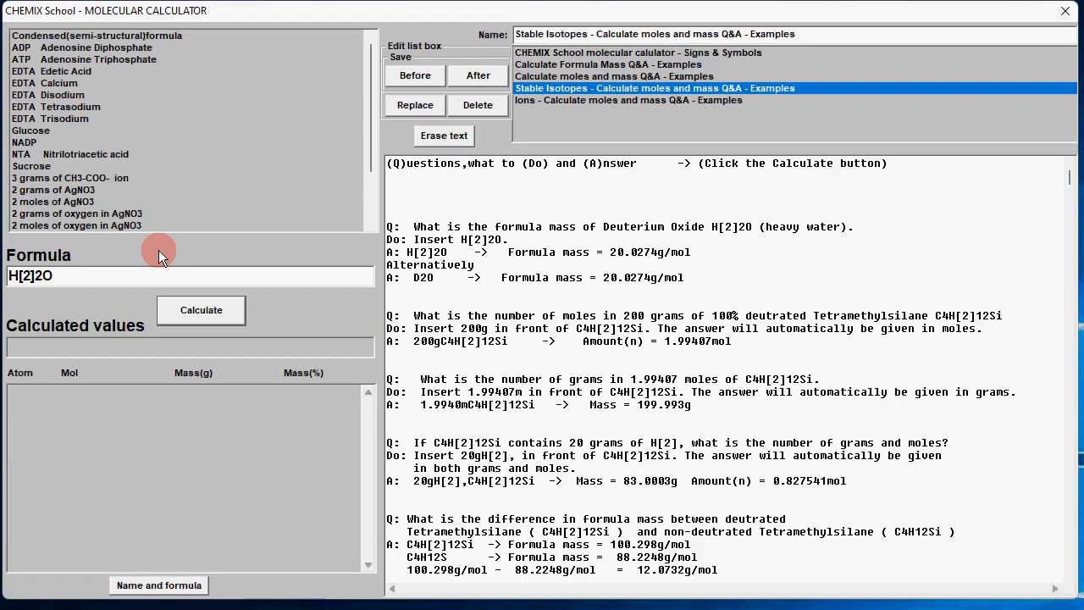
pyautogui.click(202, 309)
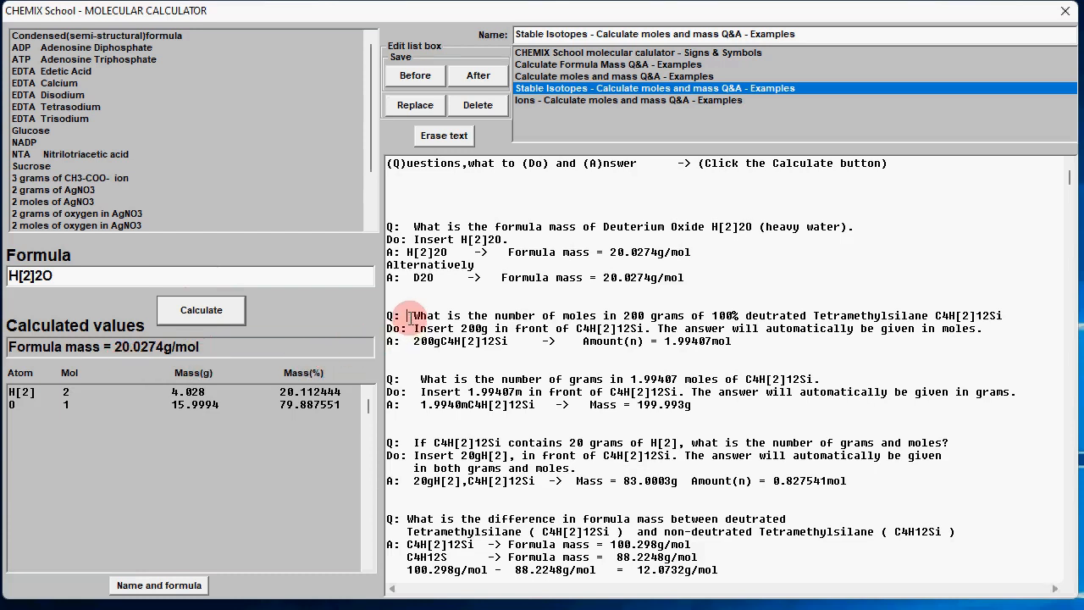
# Copy C4H[2]12Si from the deuterated Tetramethylsilane question into the formula field, prefix it with 200g, and calculate the number of moles
pyautogui.moveTo(409, 315); pyautogui.dragTo(1017, 310)
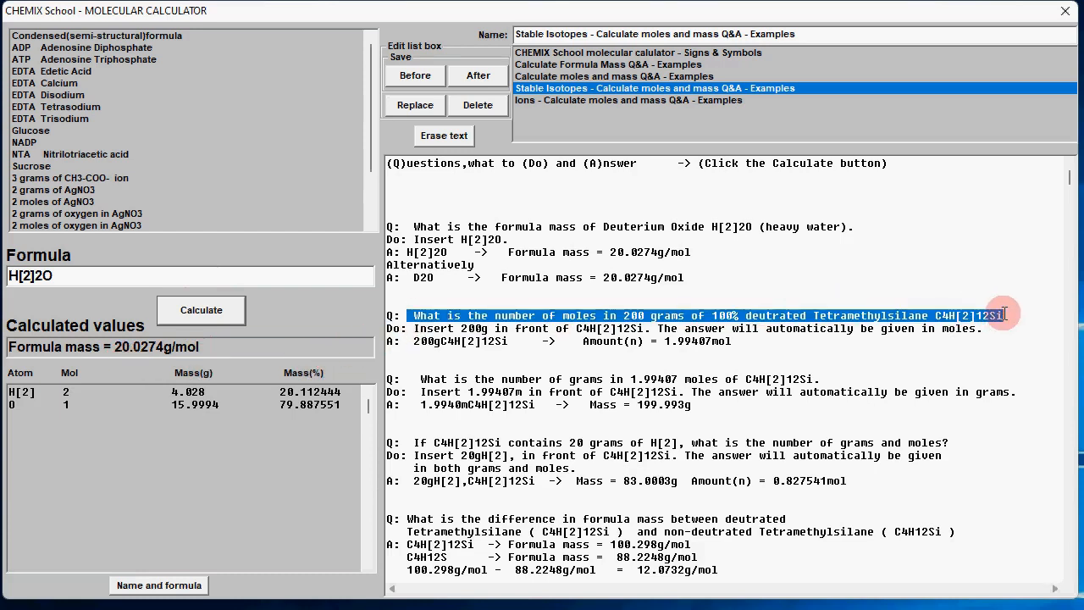
pyautogui.click(920, 332)
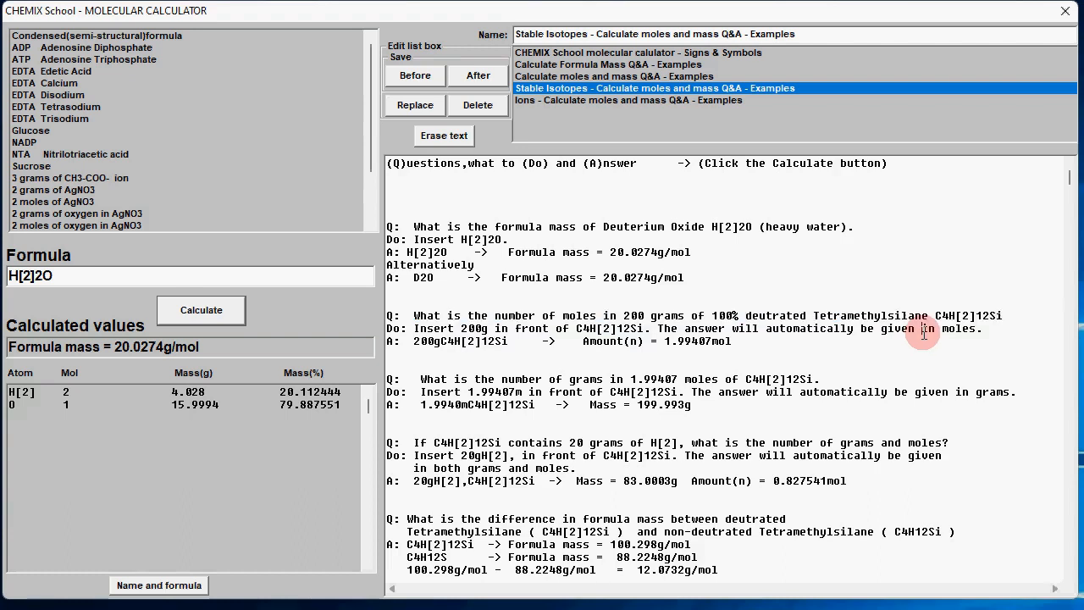
pyautogui.moveTo(943, 320); pyautogui.dragTo(1002, 314)
pyautogui.hotkey('ctrl', 'c')
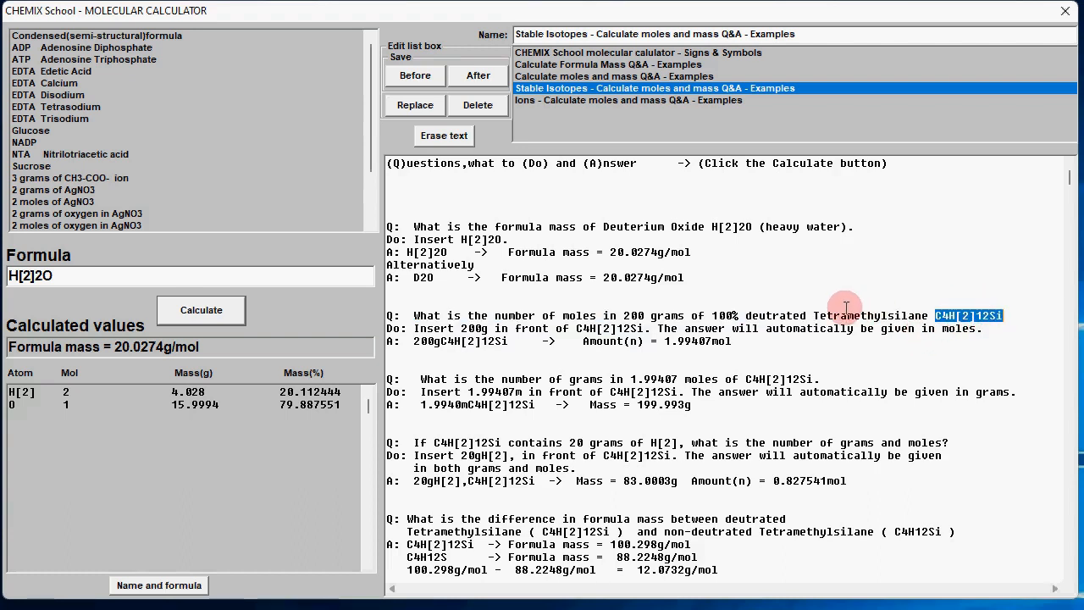
pyautogui.moveTo(85, 275); pyautogui.dragTo(6, 276)
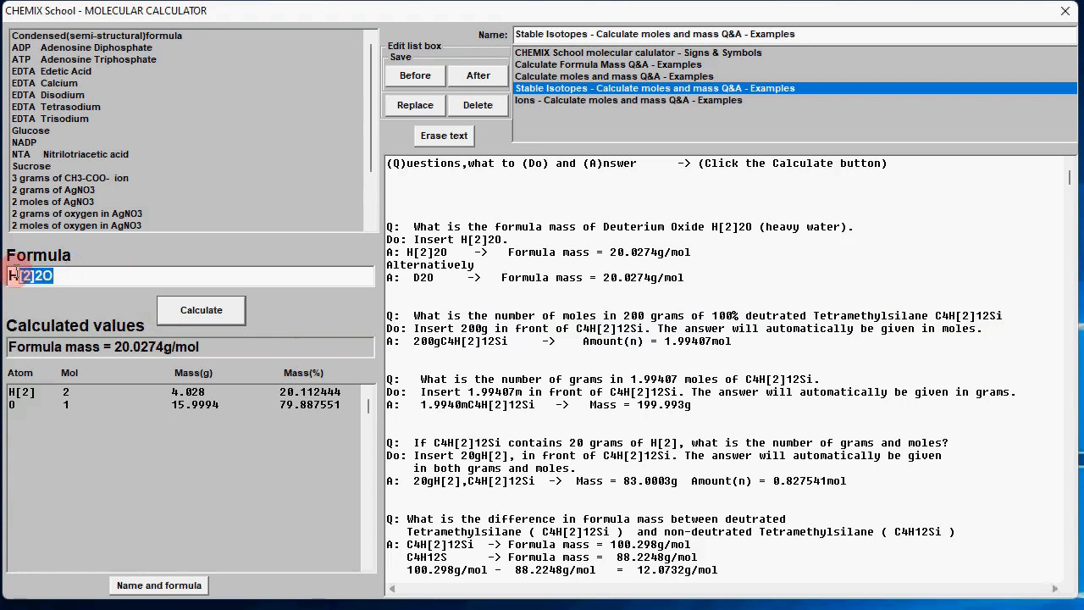
pyautogui.hotkey('ctrl', 'v')
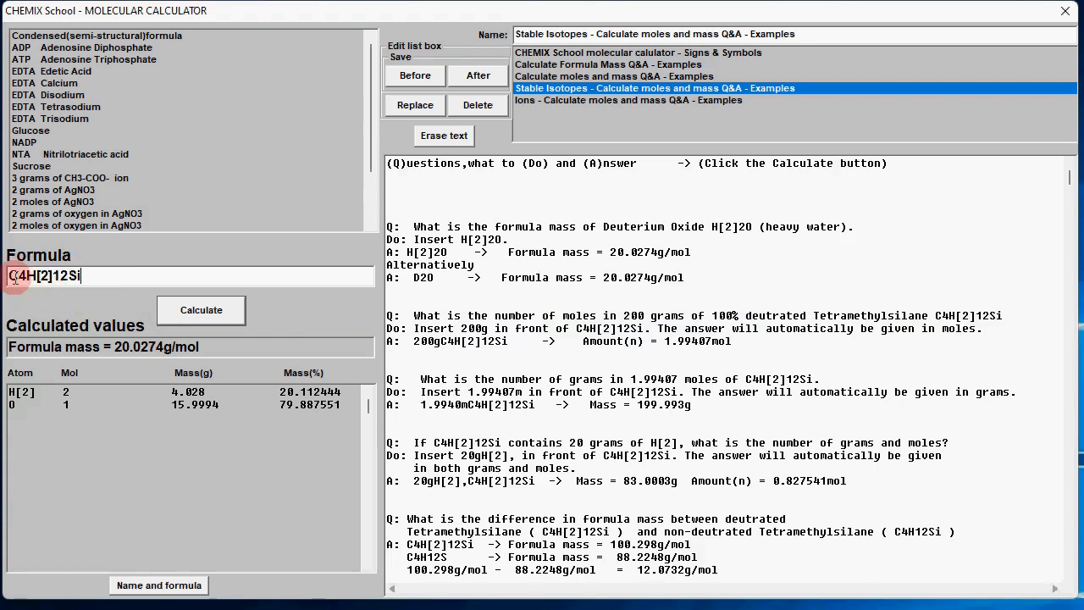
pyautogui.click(10, 275)
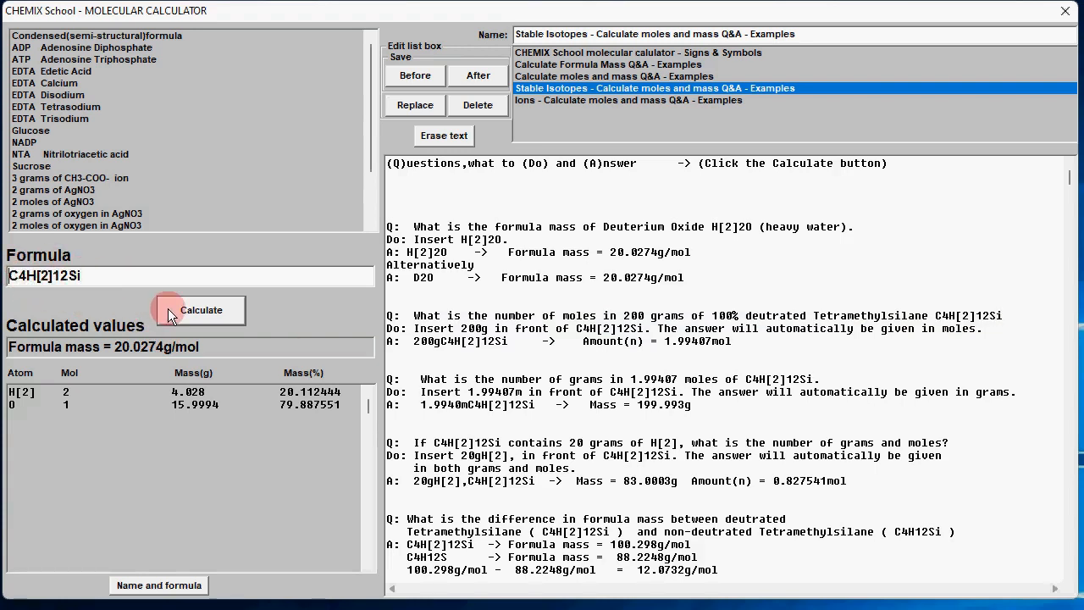
pyautogui.write('200g')
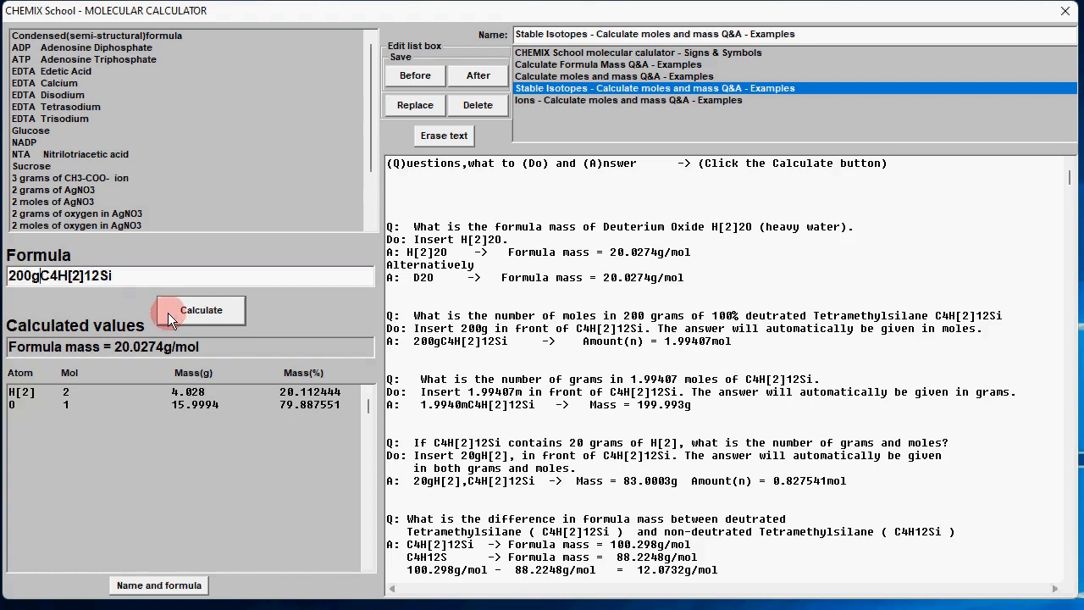
pyautogui.click(209, 312)
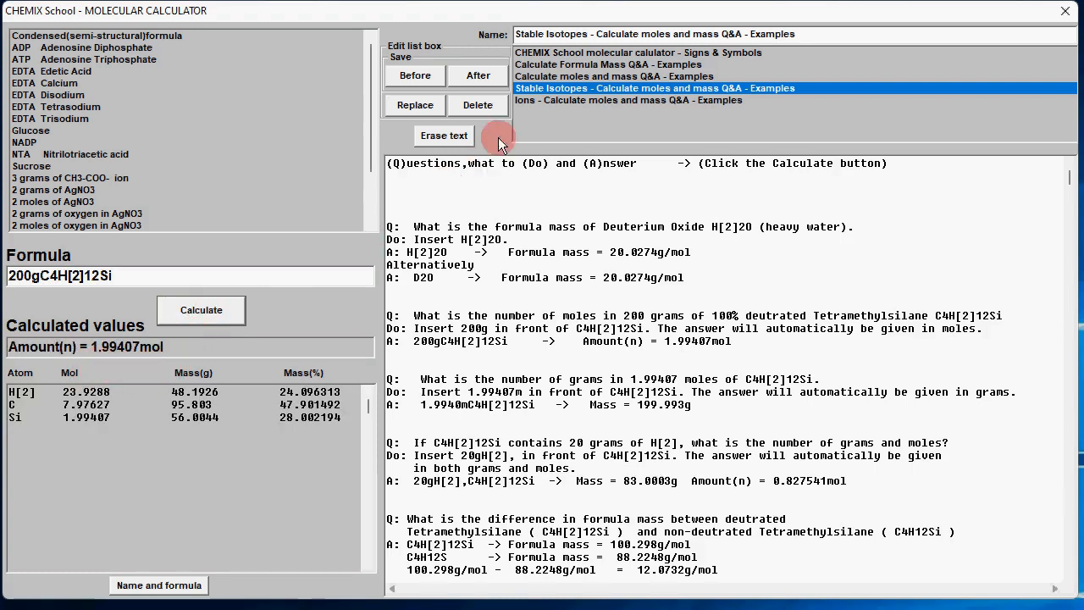
# Open the Ions Q&A examples, highlight question Q1, then calculate the formula mass of Ca+2 and highlight the result
pyautogui.click(629, 100)
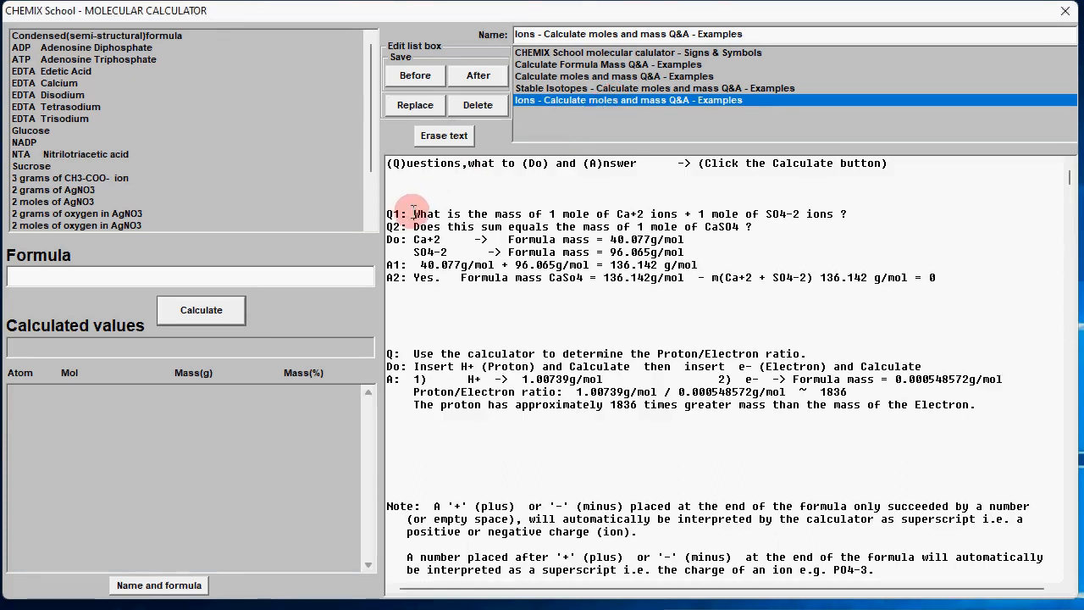
pyautogui.moveTo(413, 213); pyautogui.dragTo(847, 217)
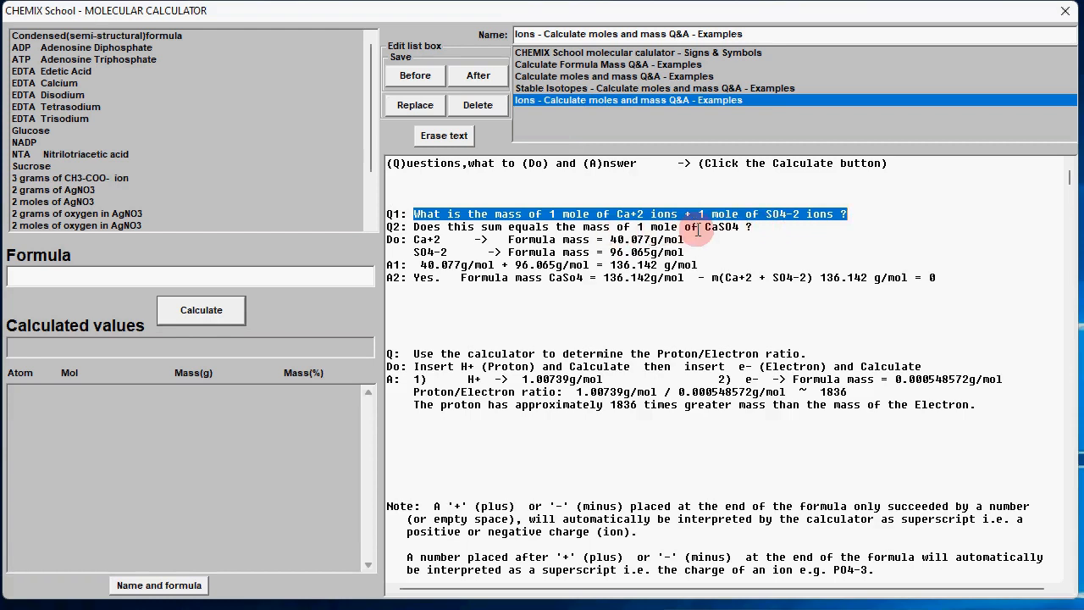
pyautogui.click(757, 214)
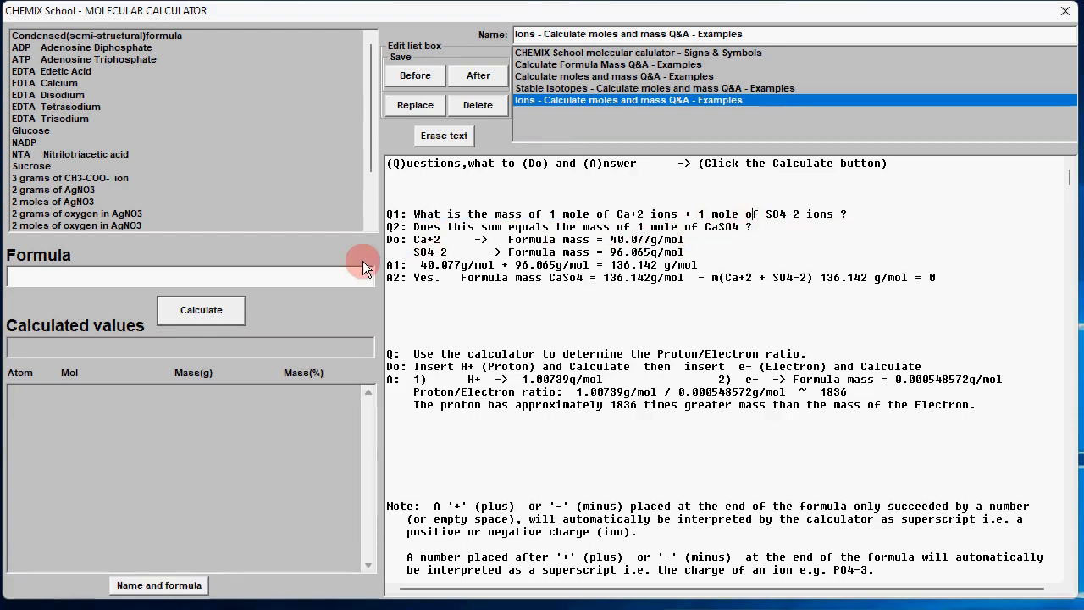
pyautogui.click(159, 276)
pyautogui.write('Ca+2')
pyautogui.click(208, 311)
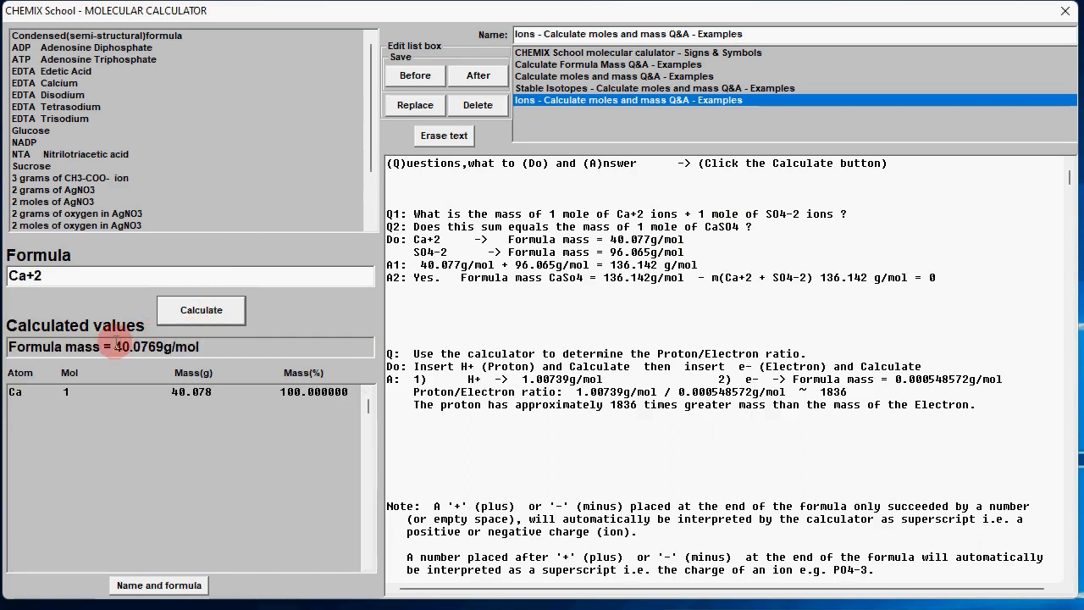
pyautogui.moveTo(111, 348); pyautogui.dragTo(163, 350)
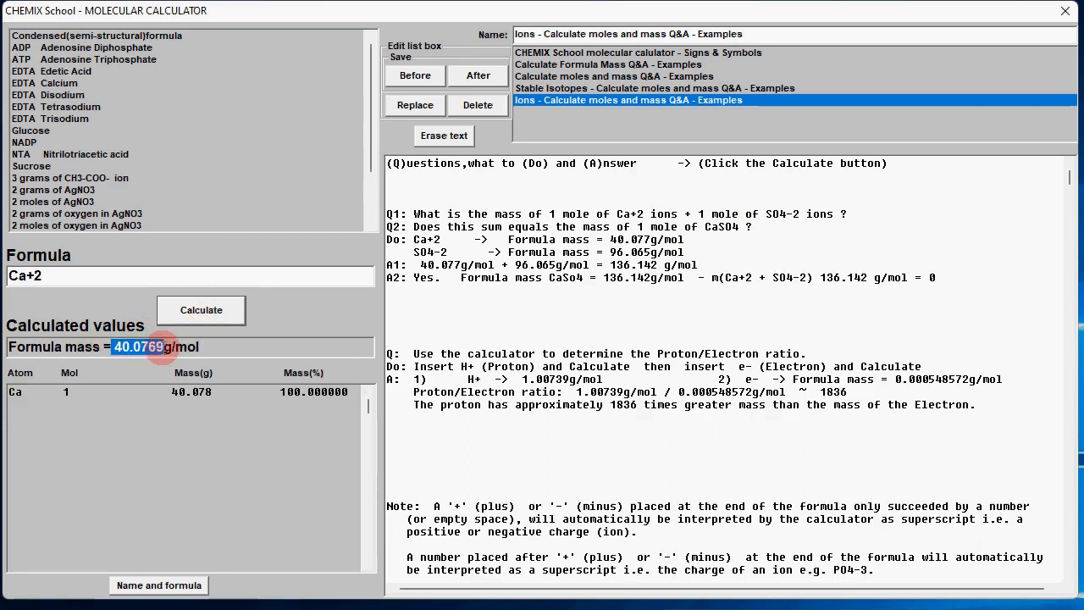
pyautogui.click(190, 343)
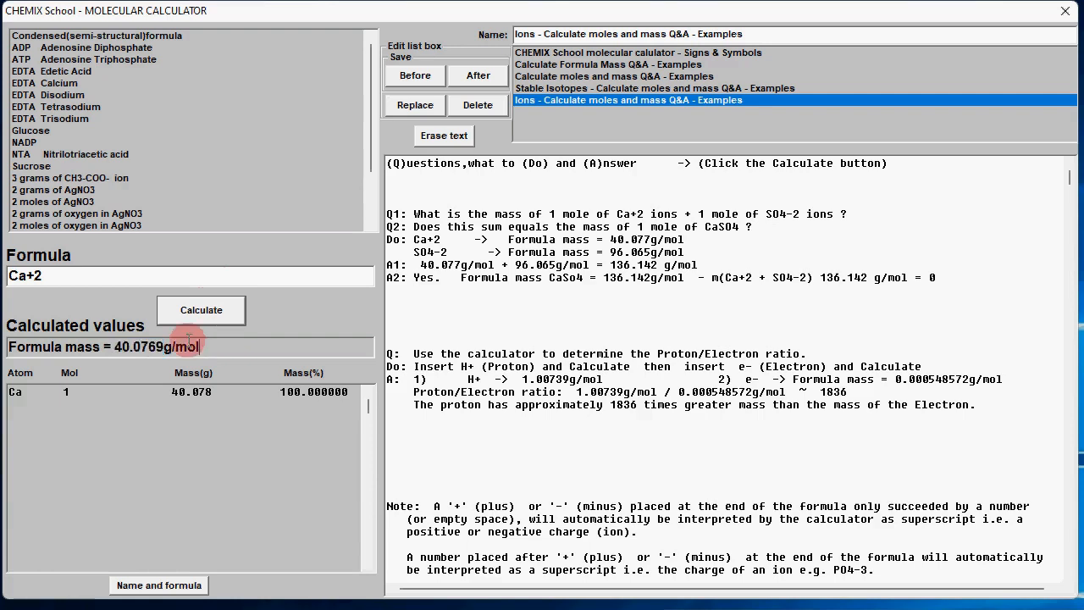
# Replace the formula with SO4-2, calculate its formula mass, and highlight the resulting value
pyautogui.moveTo(49, 275); pyautogui.dragTo(10, 276)
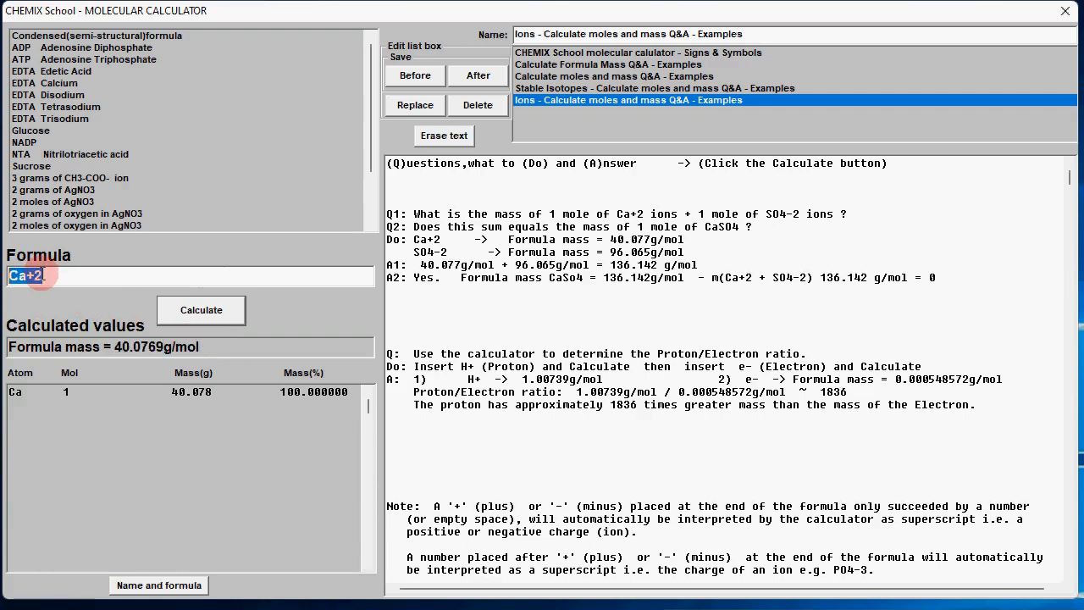
pyautogui.write('SO')
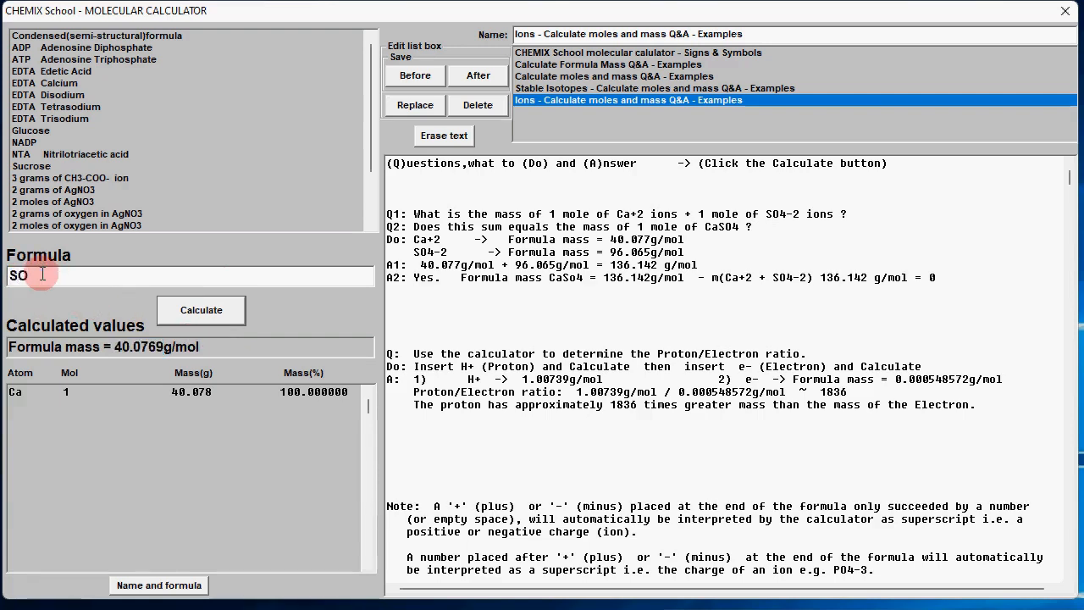
pyautogui.write('4-2')
pyautogui.click(197, 310)
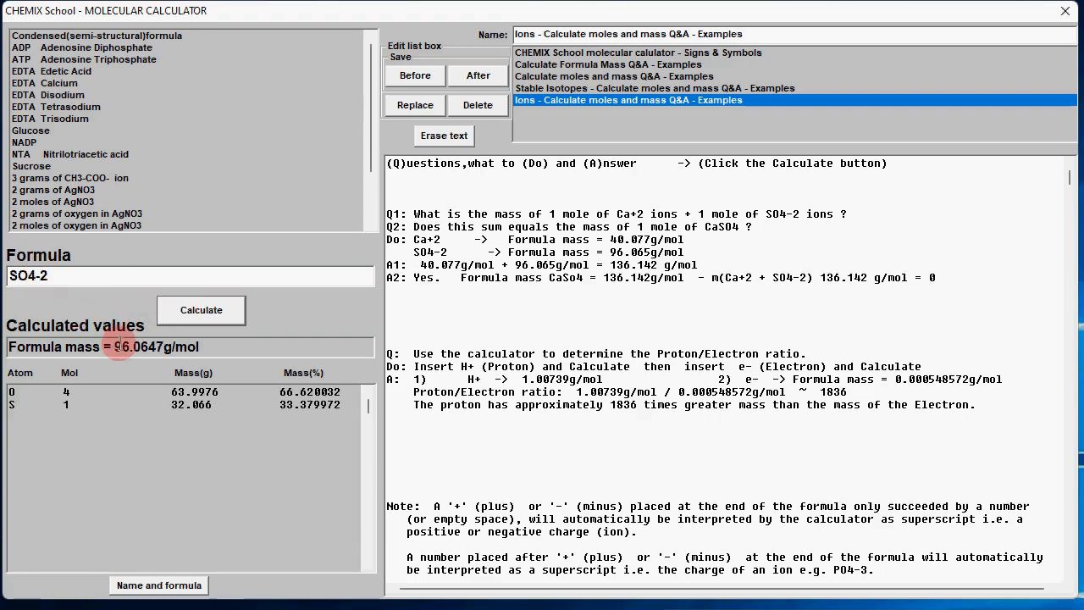
pyautogui.moveTo(115, 348); pyautogui.dragTo(176, 347)
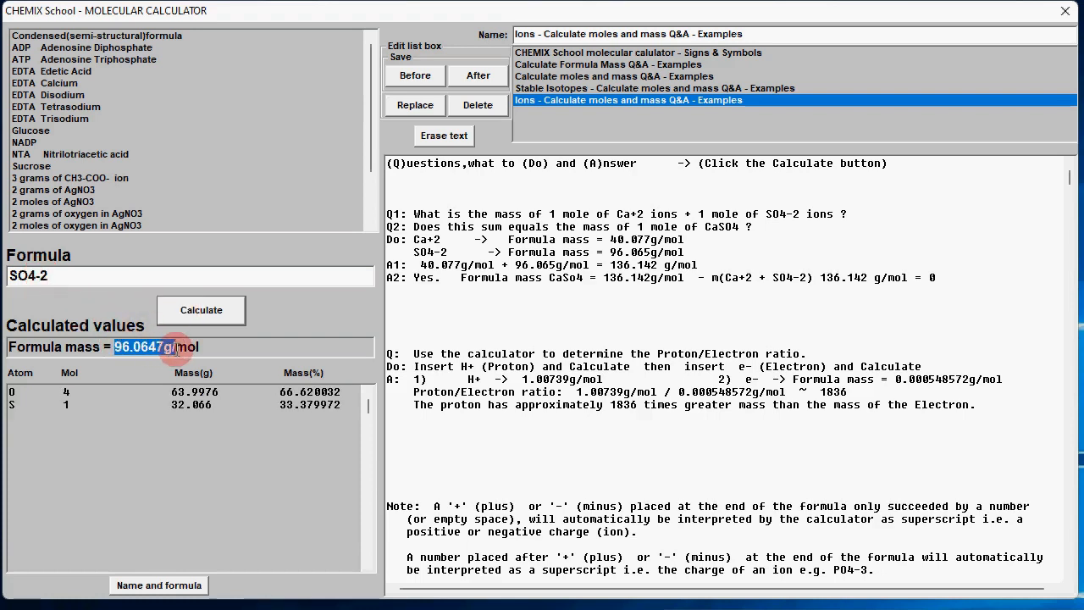
pyautogui.click(266, 346)
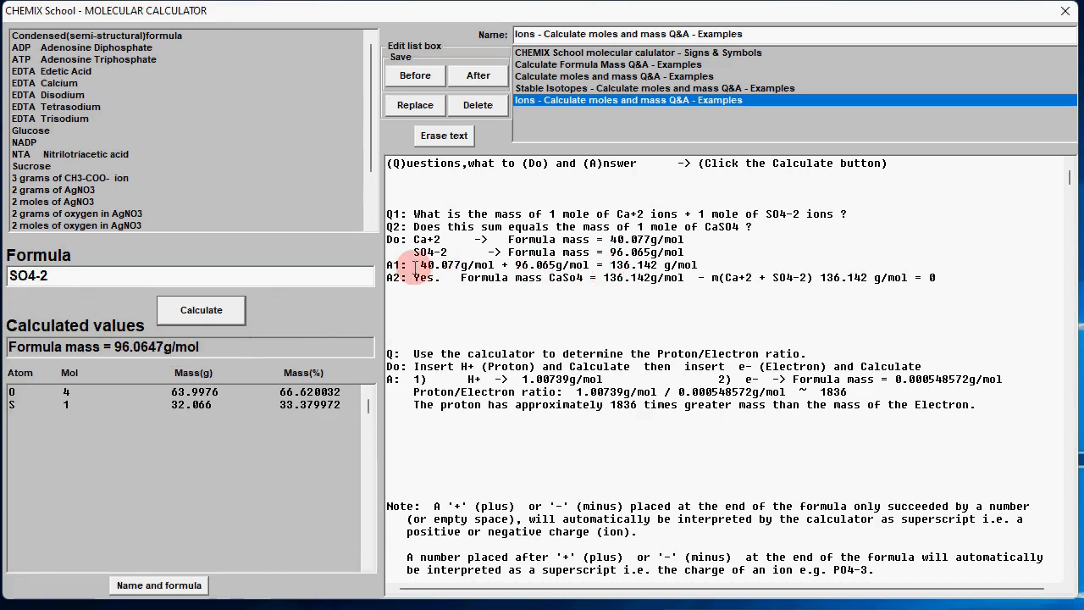
# Highlight the A1 sum of the two ion masses, then change the formula to CaSO4 and calculate its formula mass
pyautogui.moveTo(416, 266); pyautogui.dragTo(713, 266)
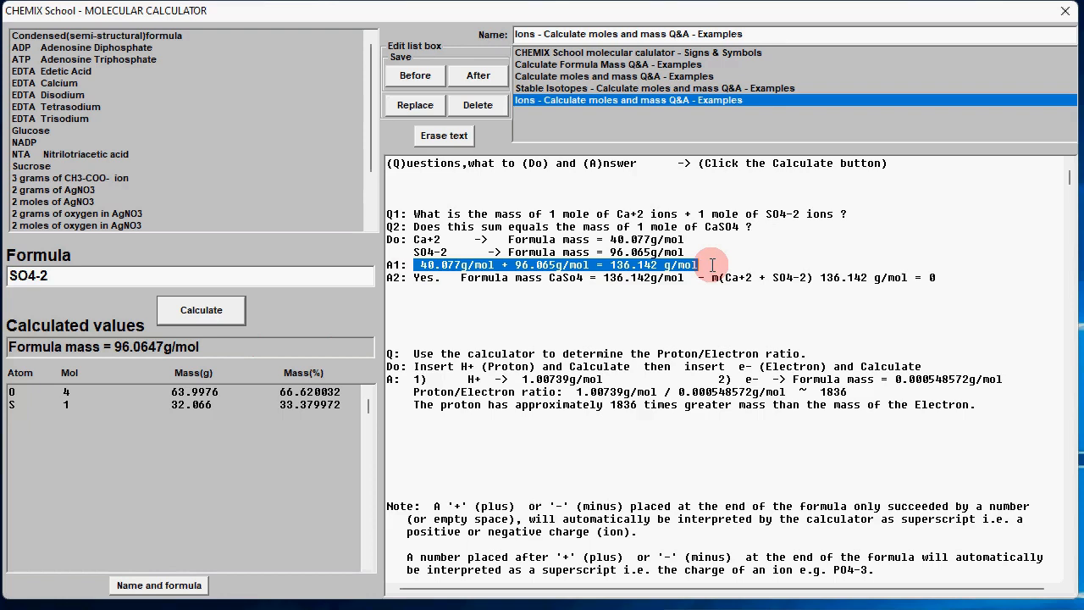
pyautogui.click(705, 265)
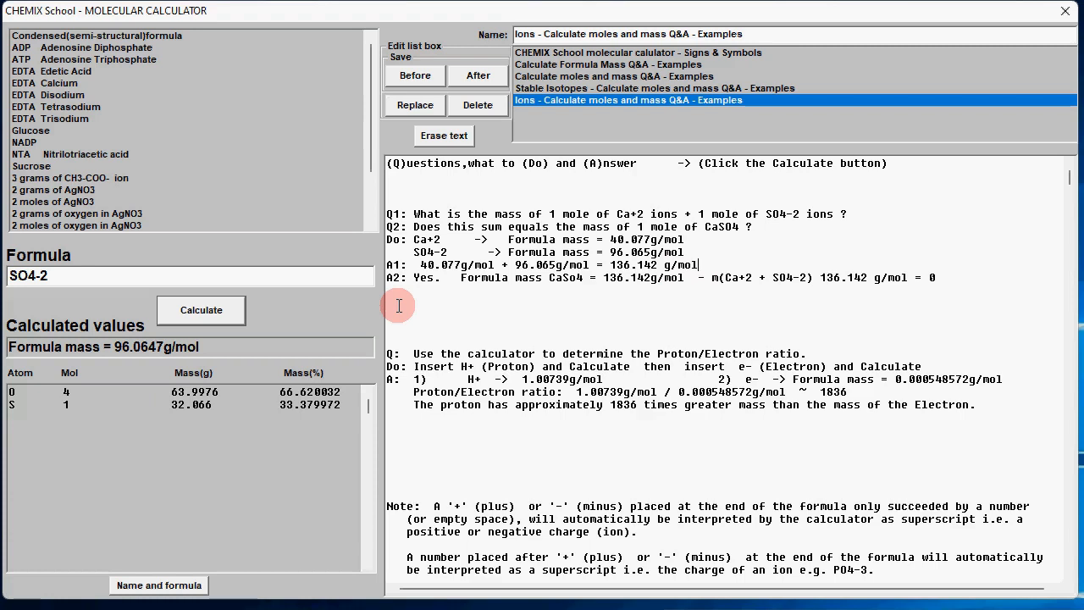
pyautogui.doubleClick(48, 274)
pyautogui.click(48, 273)
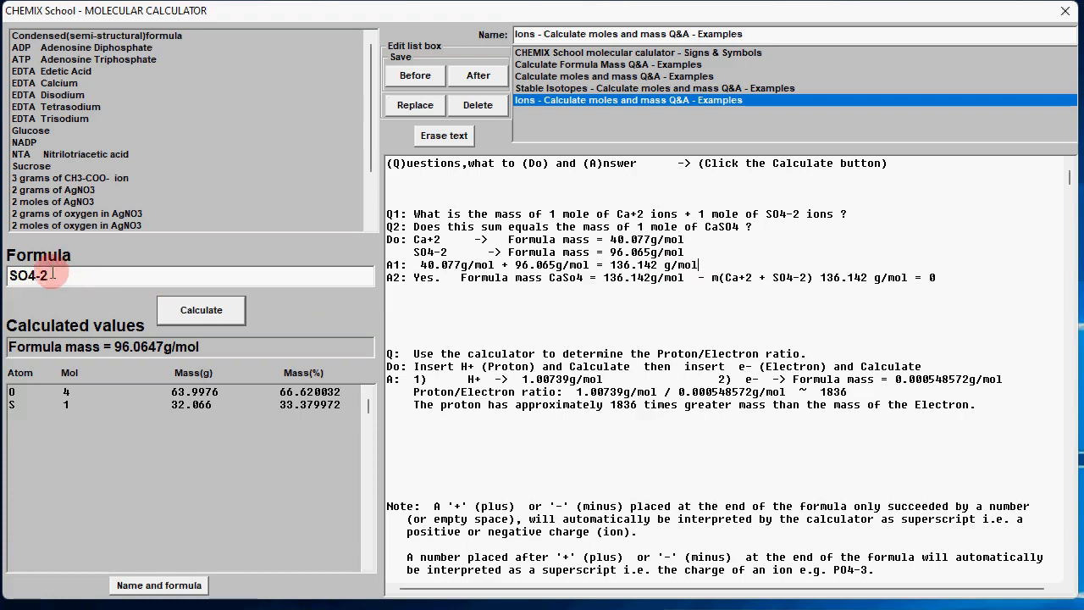
pyautogui.moveTo(48, 274); pyautogui.dragTo(41, 274)
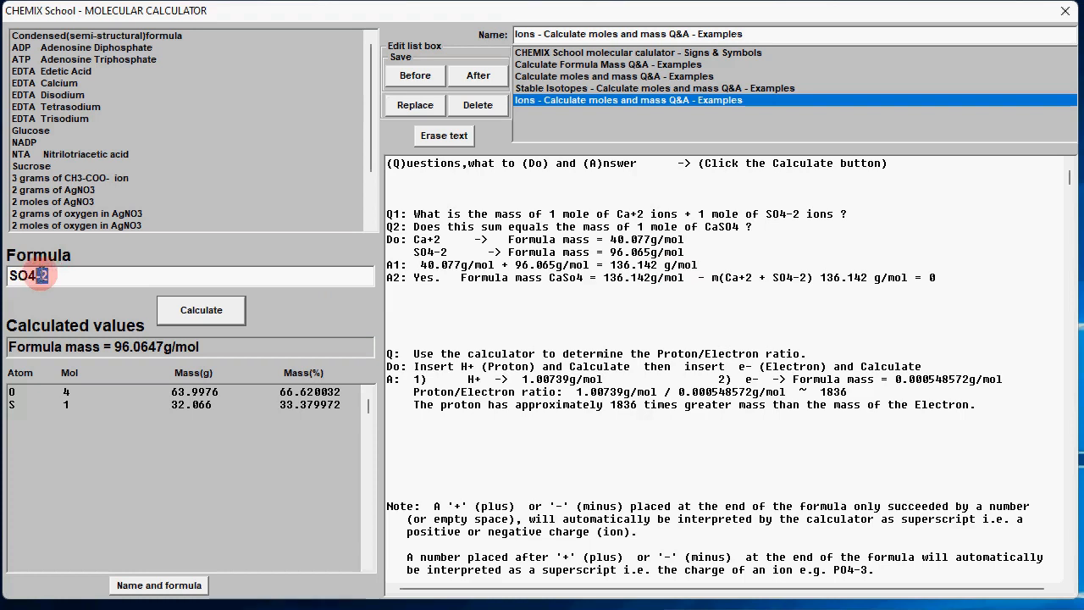
pyautogui.press('BackSpace')
pyautogui.press('Home')
pyautogui.write('Ca')
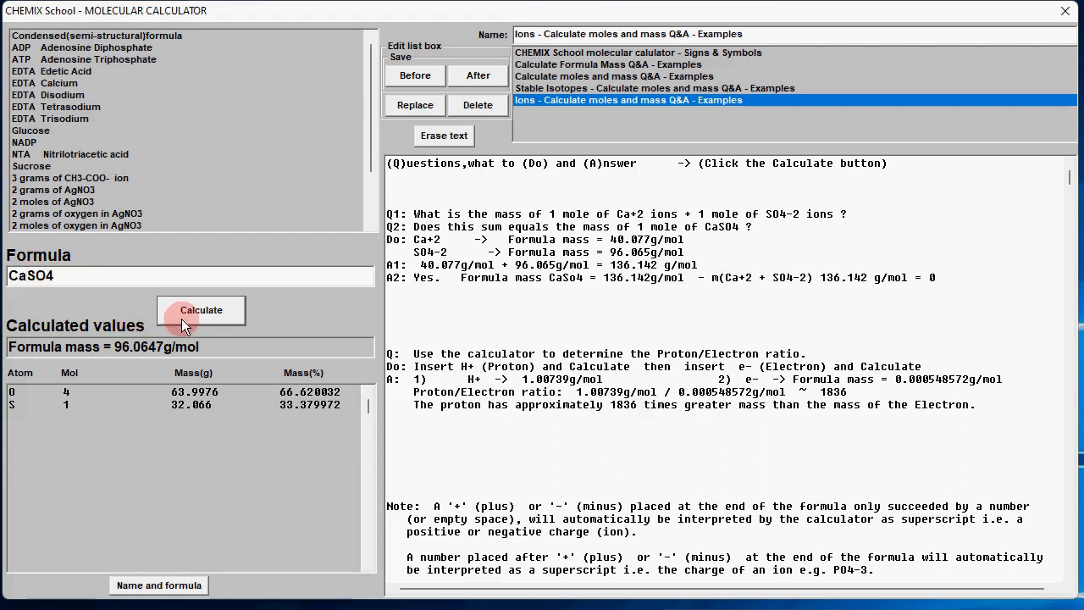
pyautogui.click(203, 315)
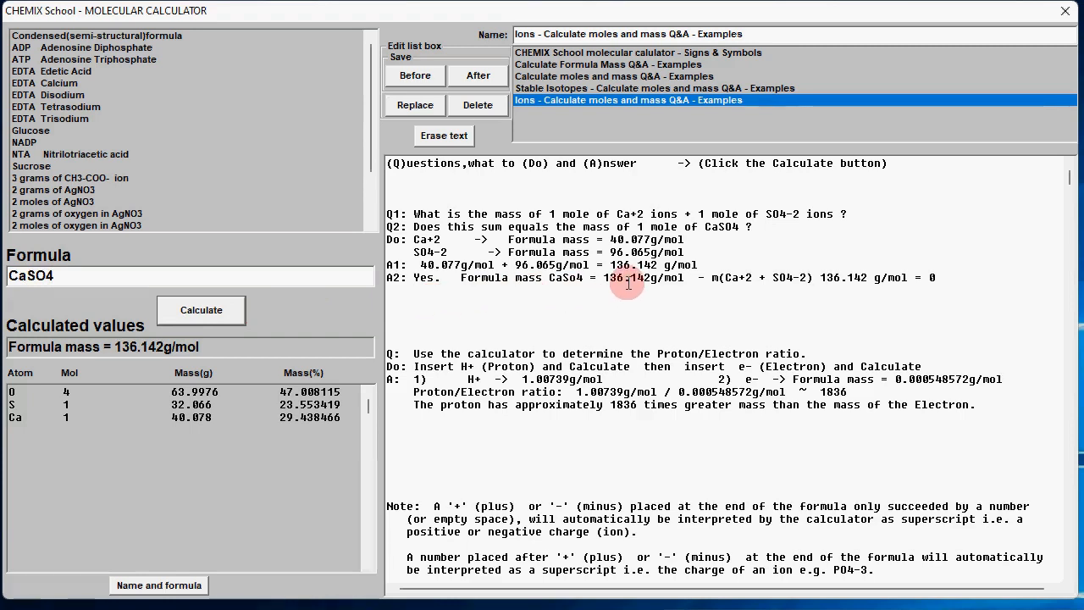
# Highlight the A2 mass comparison for CaSO4, then highlight the question about the Proton/Electron ratio
pyautogui.moveTo(596, 280); pyautogui.dragTo(945, 280)
pyautogui.click(945, 280)
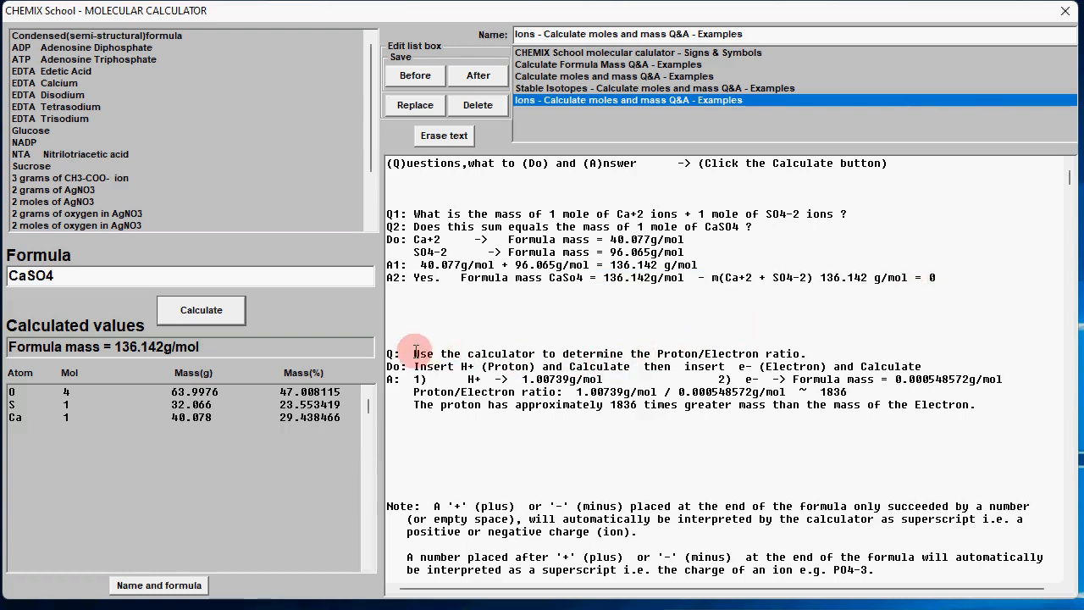
pyautogui.moveTo(415, 355); pyautogui.dragTo(386, 355)
pyautogui.keyDown('shift'); pyautogui.click(809, 354); pyautogui.keyUp('shift')
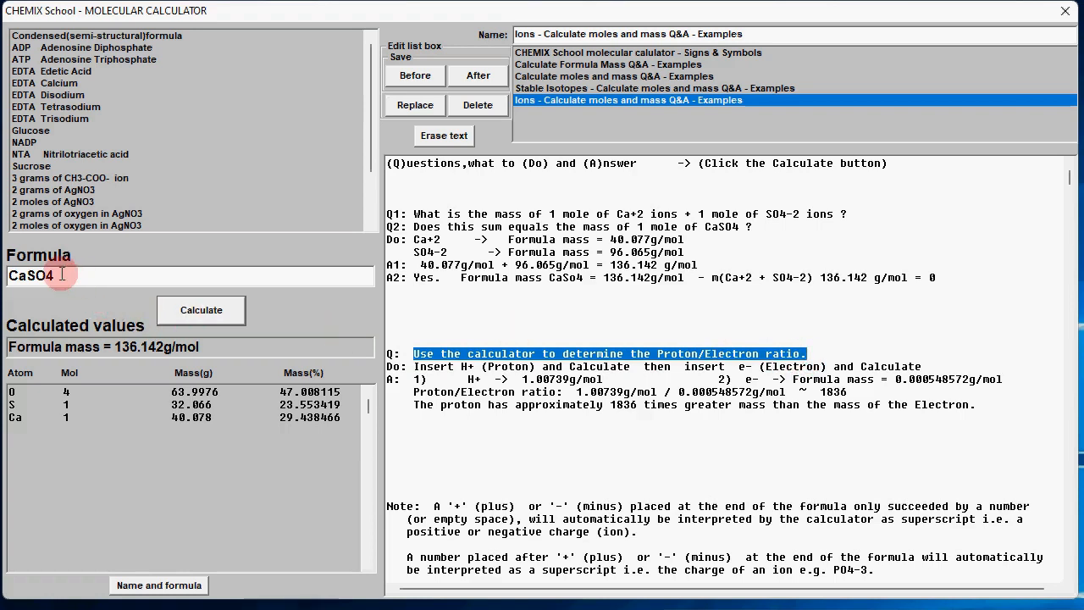
# Replace the formula with H+, calculate the proton's formula mass, and highlight the resulting value
pyautogui.moveTo(58, 275); pyautogui.dragTo(7, 277)
pyautogui.press('Delete')
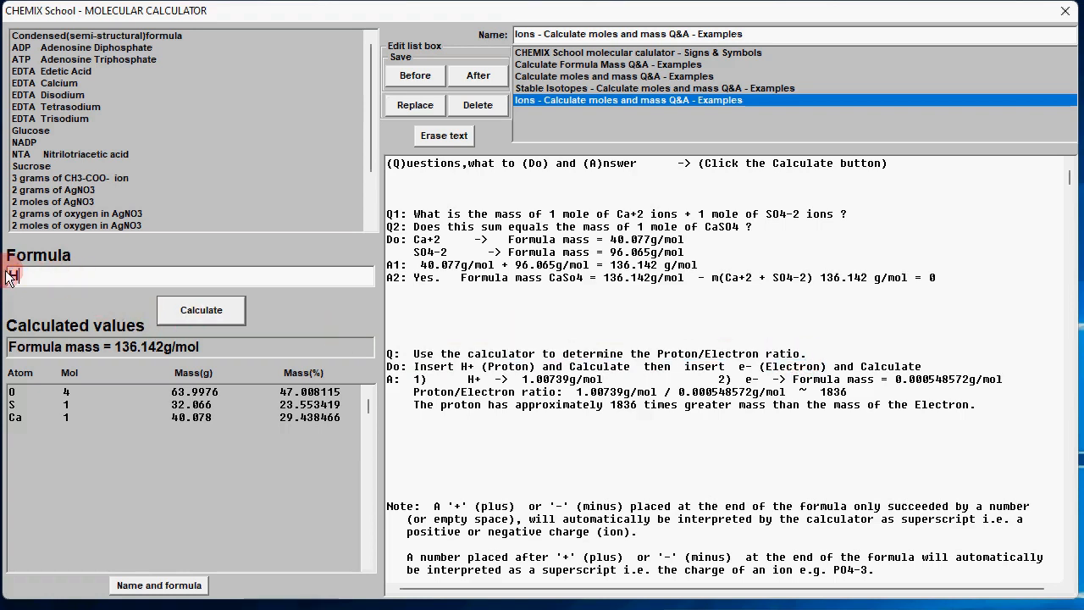
pyautogui.write('H+')
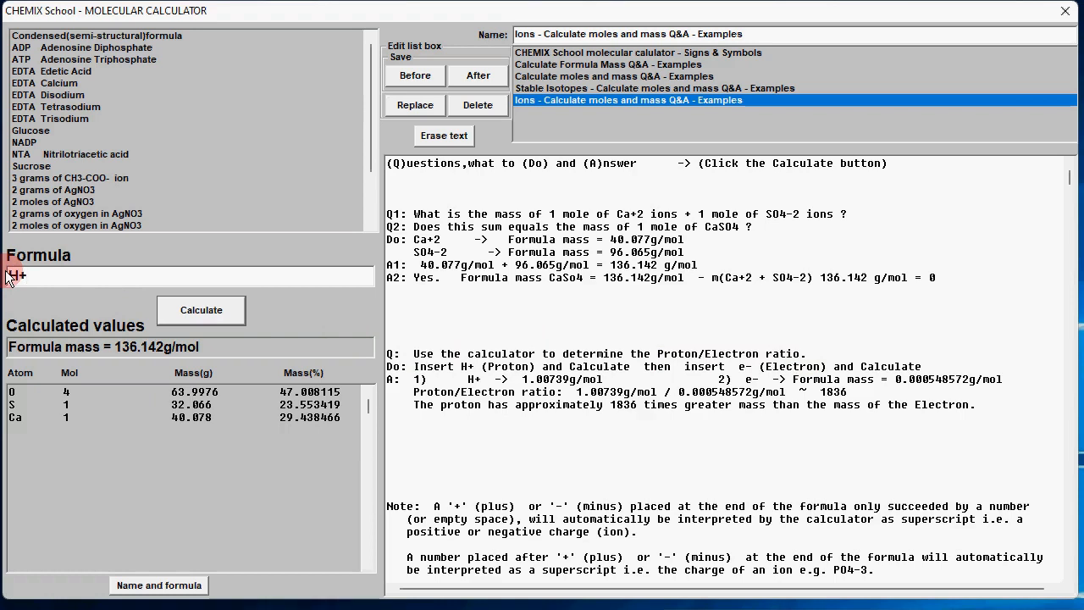
pyautogui.click(210, 305)
pyautogui.moveTo(117, 347); pyautogui.dragTo(161, 348)
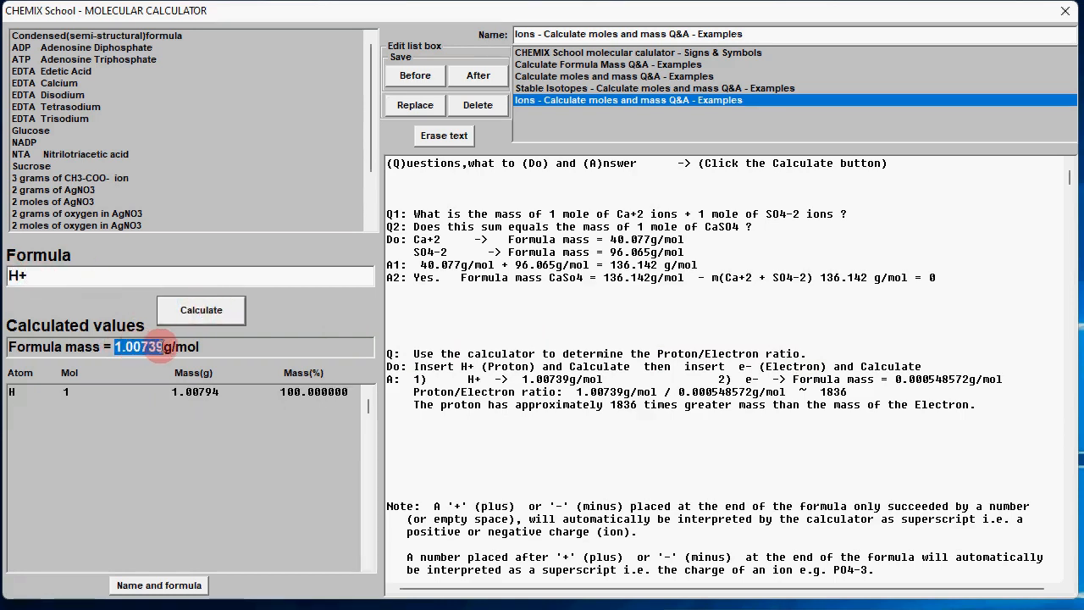
# Replace the formula with e-, calculate the electron's formula mass, and highlight the resulting value
pyautogui.click(40, 278)
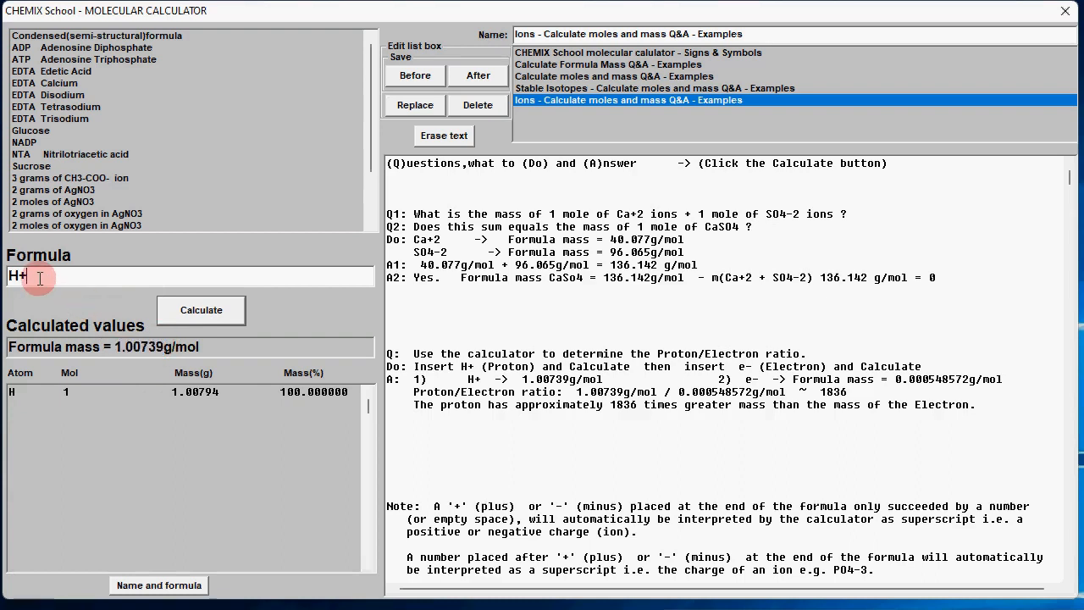
pyautogui.moveTo(39, 278); pyautogui.dragTo(4, 284)
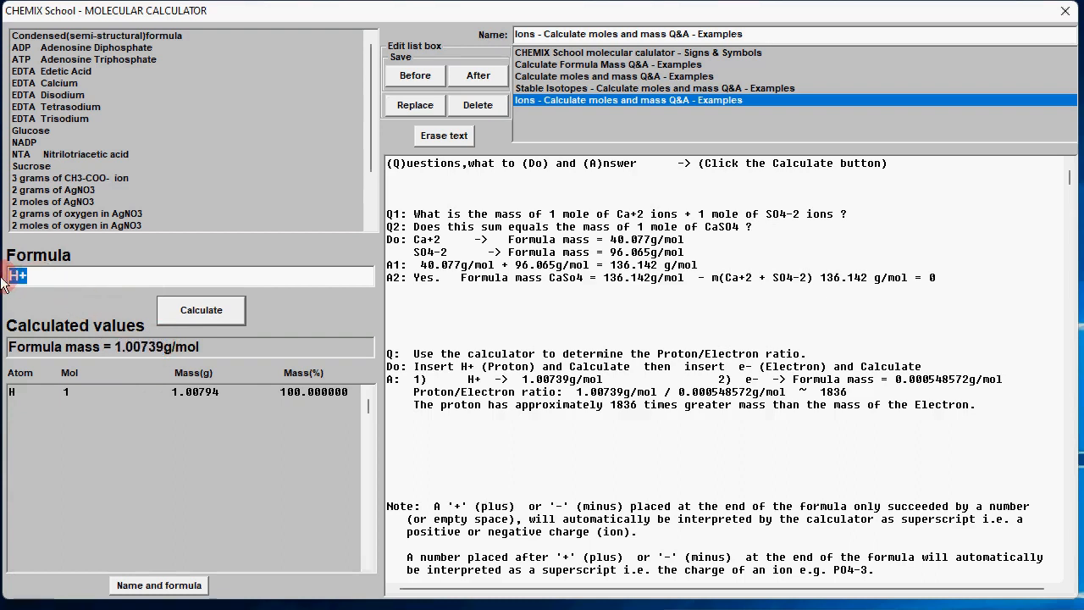
pyautogui.write('e-')
pyautogui.click(215, 310)
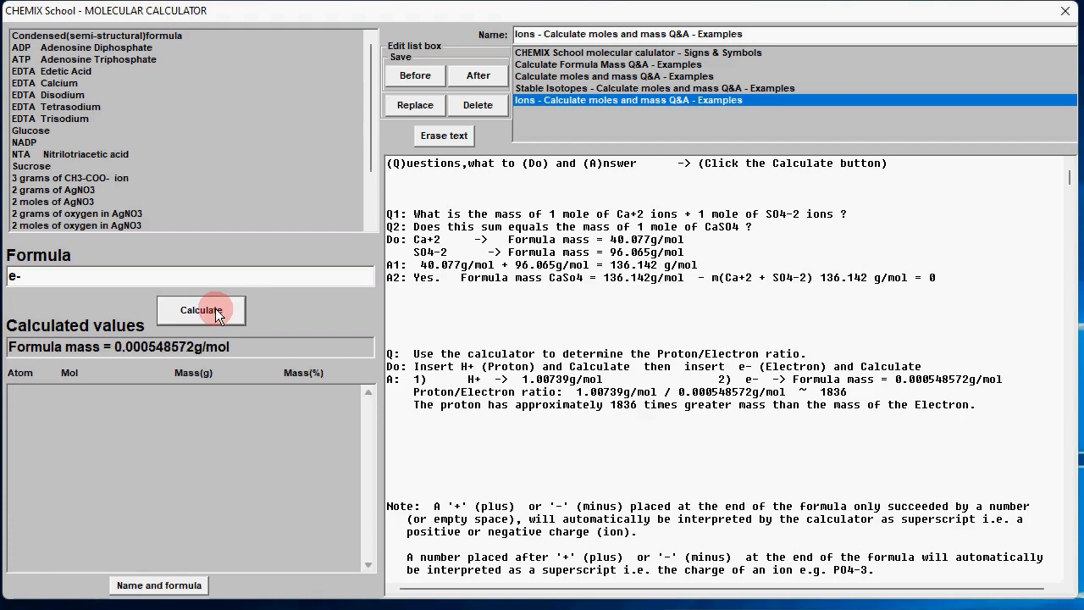
pyautogui.moveTo(115, 348); pyautogui.dragTo(193, 348)
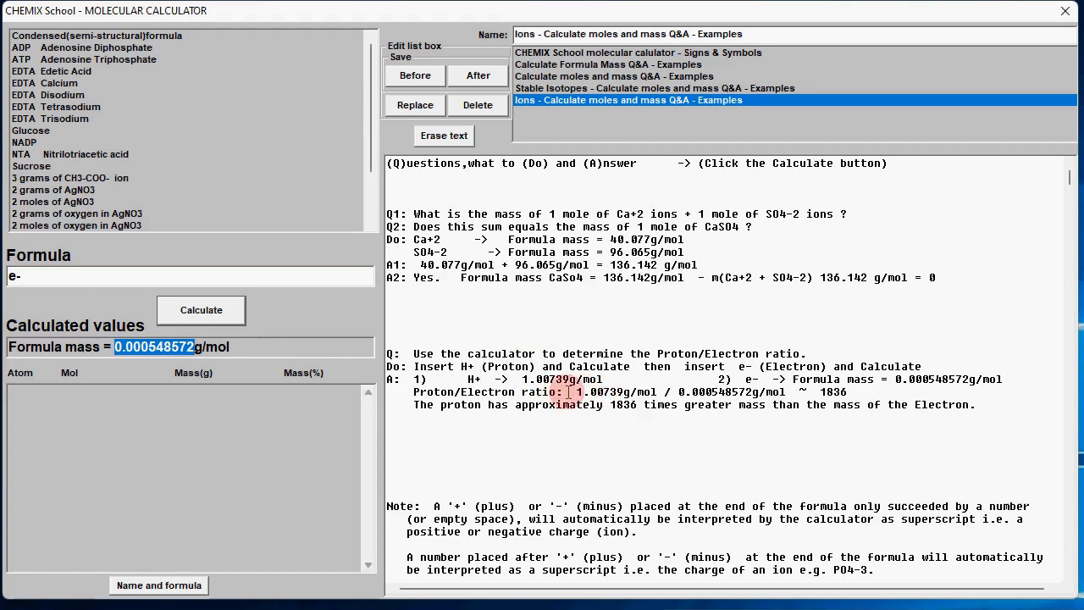
# Highlight the Proton/Electron ratio calculation in the answer, then close the molecular calculator
pyautogui.moveTo(570, 392); pyautogui.dragTo(851, 392)
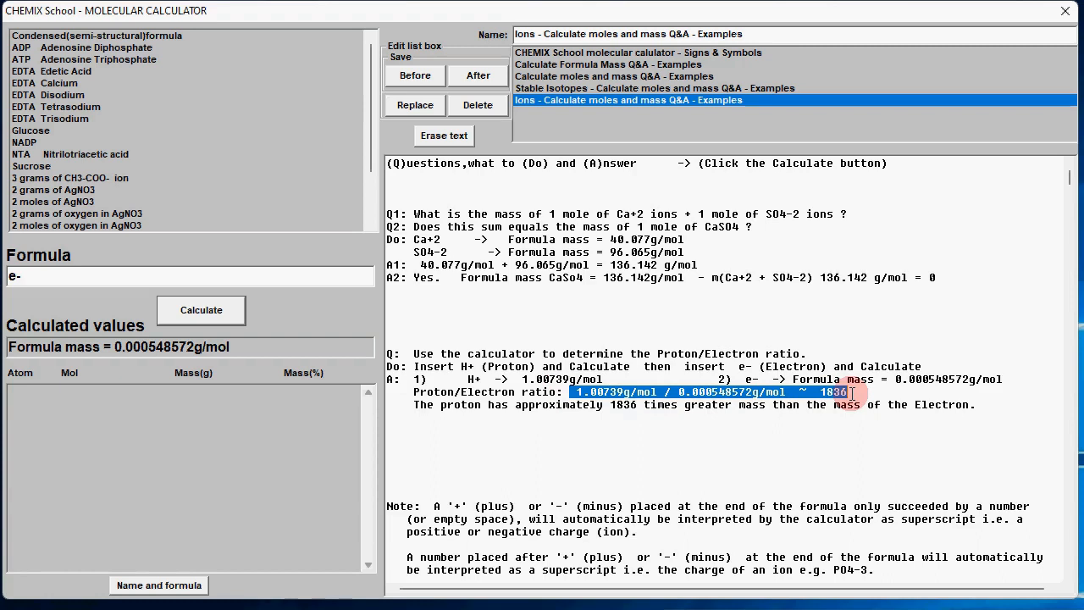
pyautogui.click(851, 393)
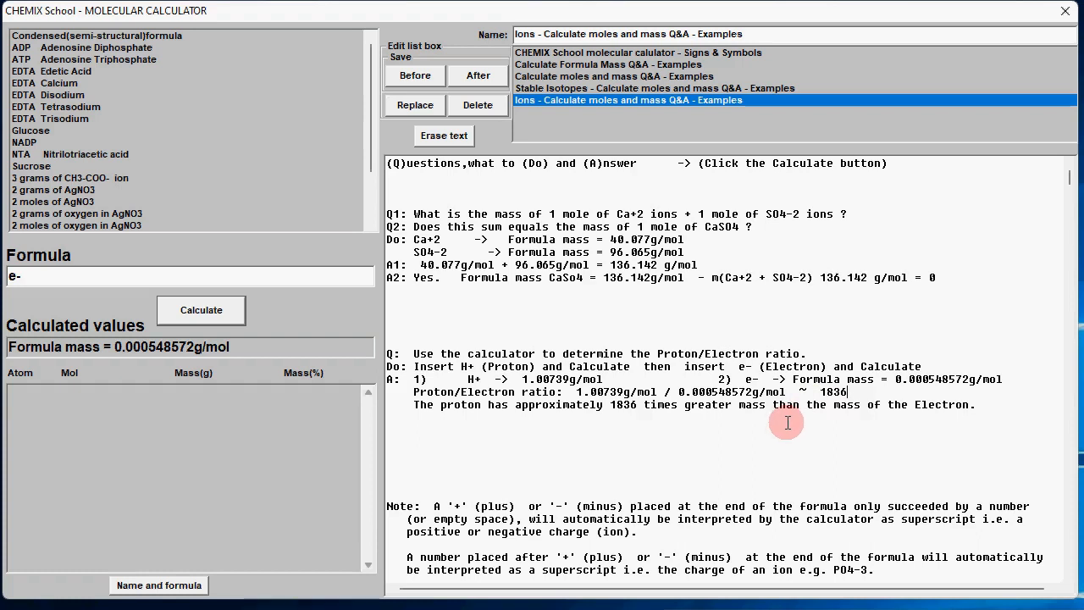
pyautogui.click(1065, 12)
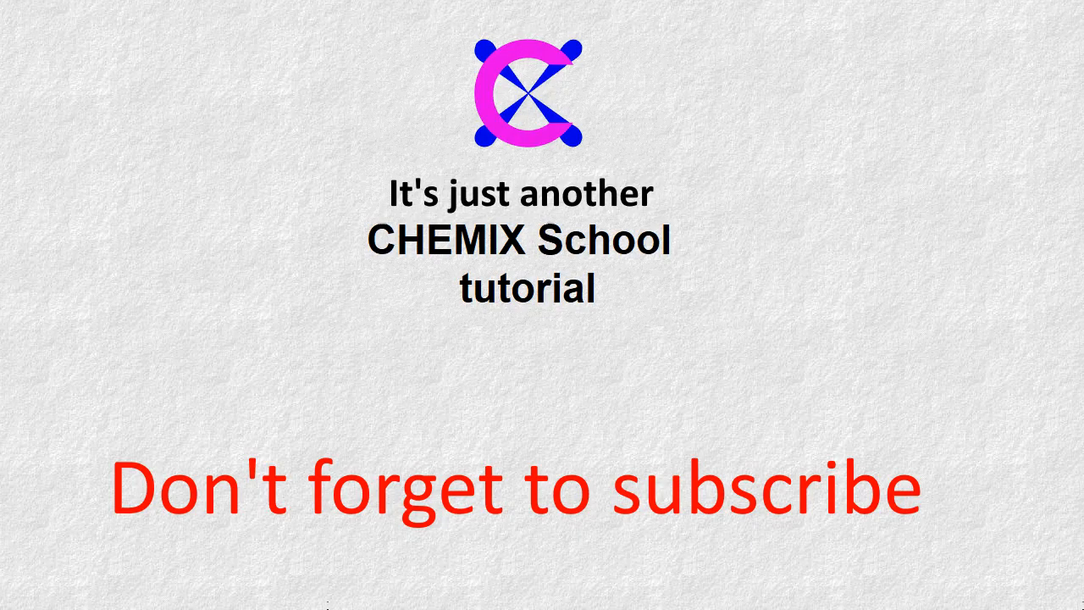